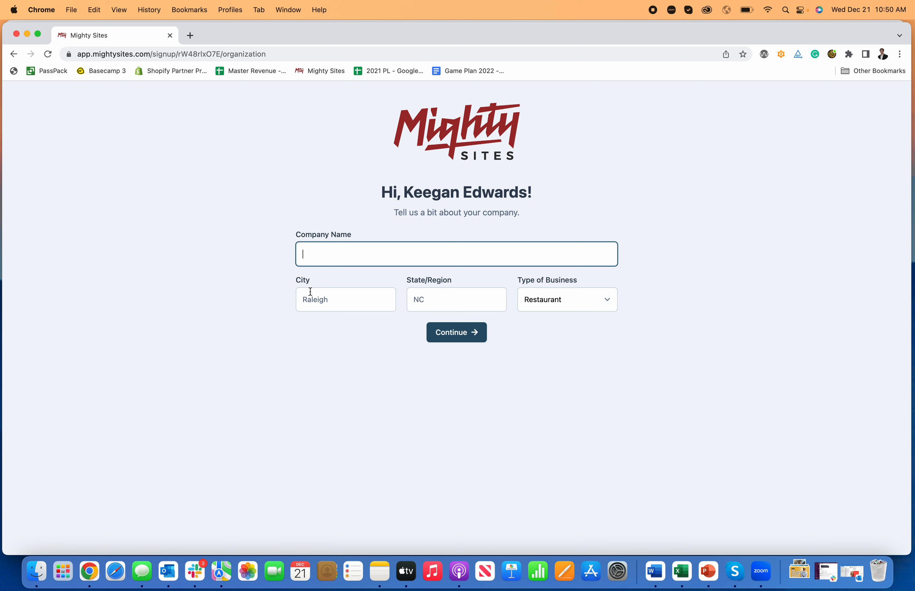
Enter the tile contractor's business name, city Denver, state CO and business type Service, then submit.
{"action": "type", "text": "Keegan"}
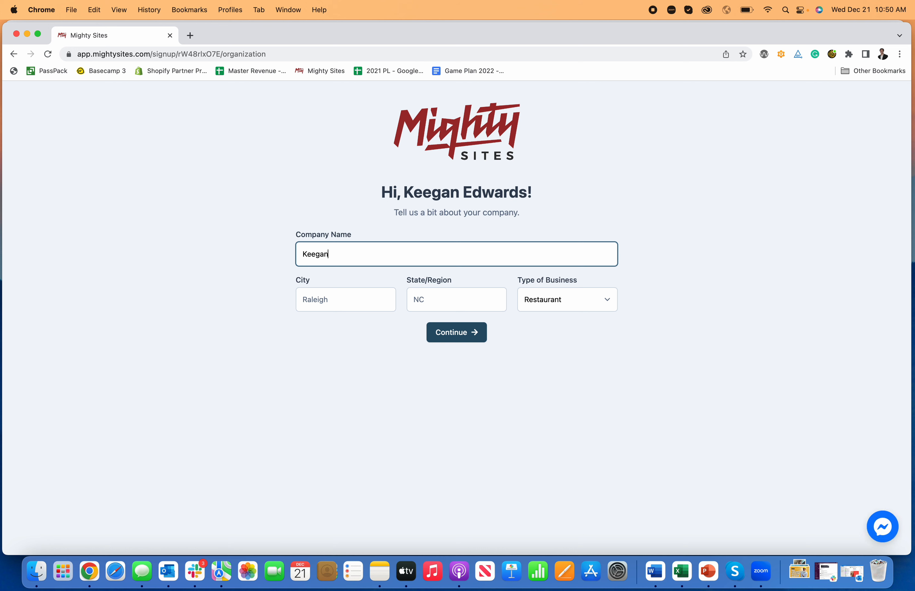
{"action": "type", "text": " The Tile Contractor"}
{"action": "left_click", "coordinate": [328, 299]}
{"action": "type", "text": "Denver"}
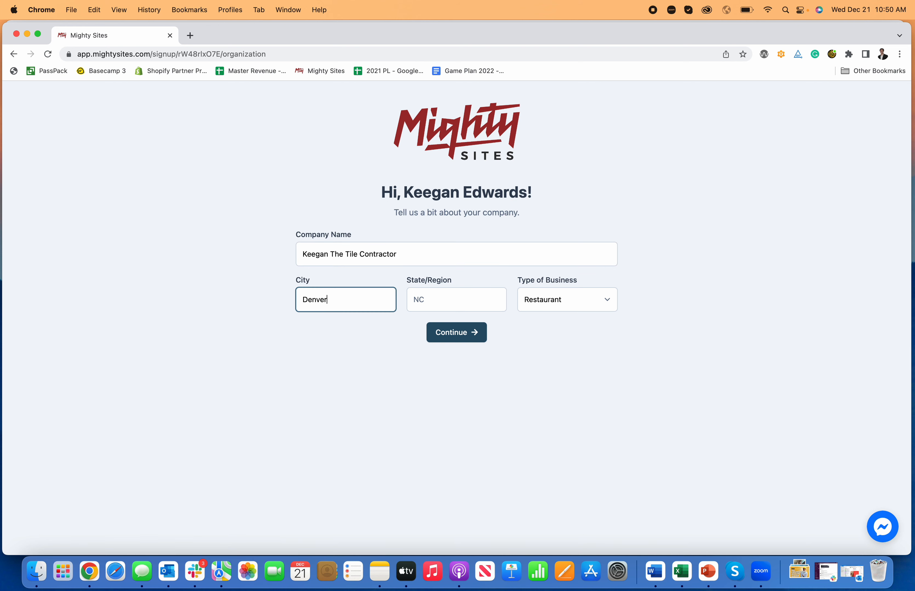
{"action": "key", "text": "Tab"}
{"action": "type", "text": "CO"}
{"action": "key", "text": "Tab"}
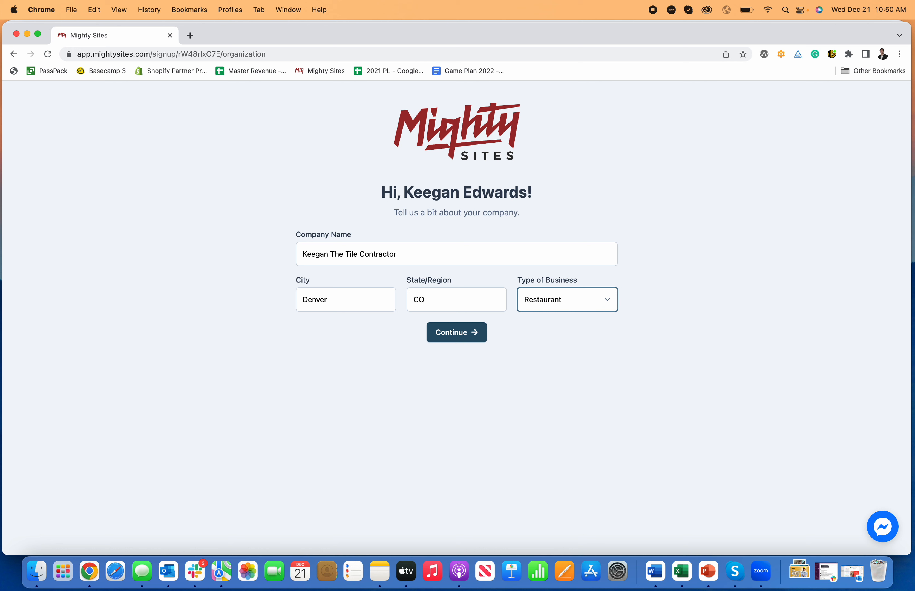
{"action": "left_click", "coordinate": [575, 296]}
{"action": "left_click", "coordinate": [566, 328]}
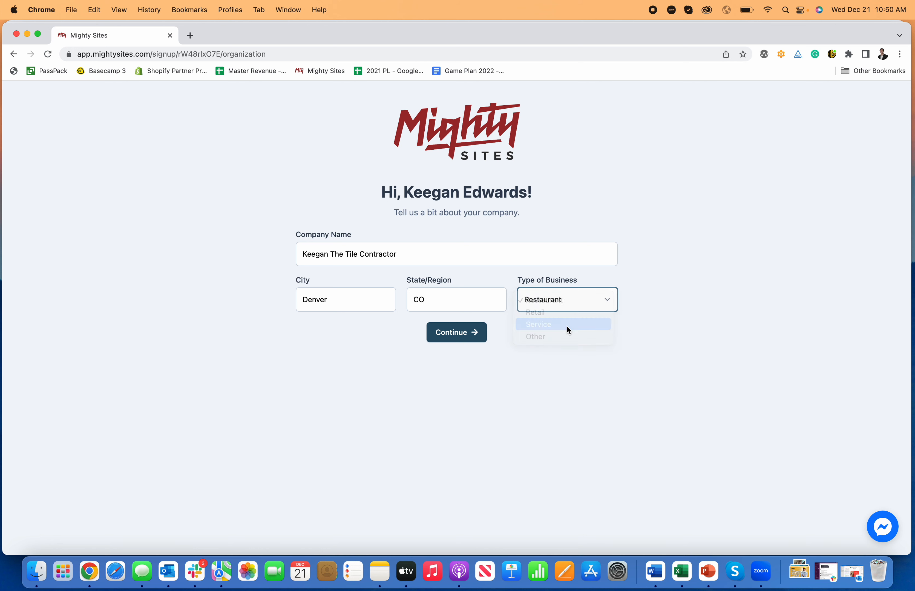
{"action": "left_click", "coordinate": [474, 337]}
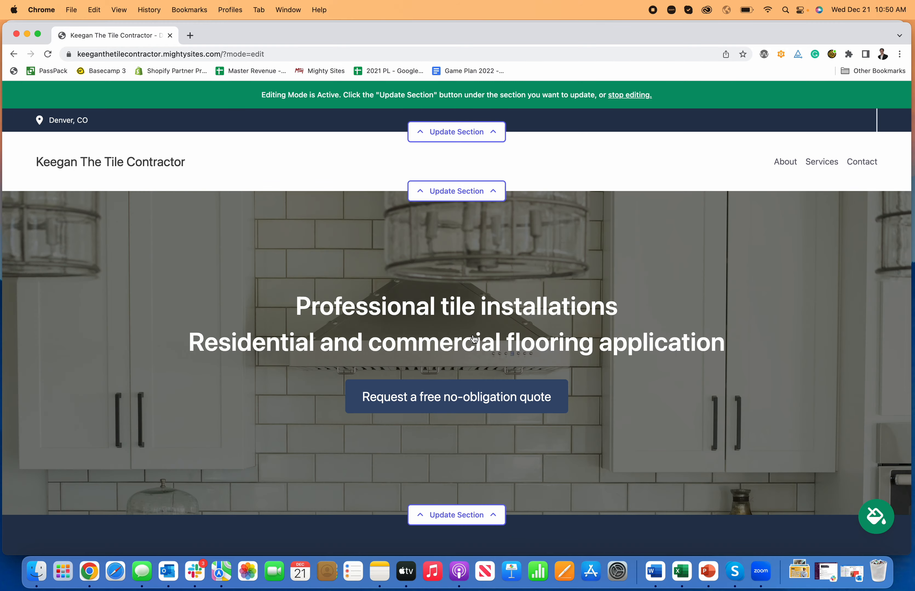
Scroll through the generated tile contractor site down to the Get In Touch form and back.
{"action": "scroll", "coordinate": [474, 338], "scroll_direction": "down", "scroll_amount": 15}
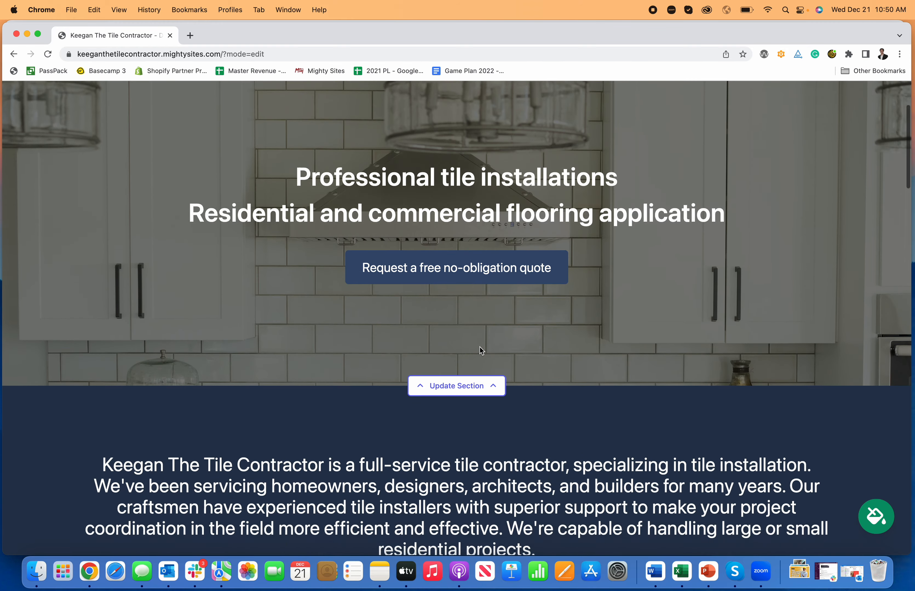
{"action": "scroll", "coordinate": [479, 347], "scroll_direction": "down", "scroll_amount": 10}
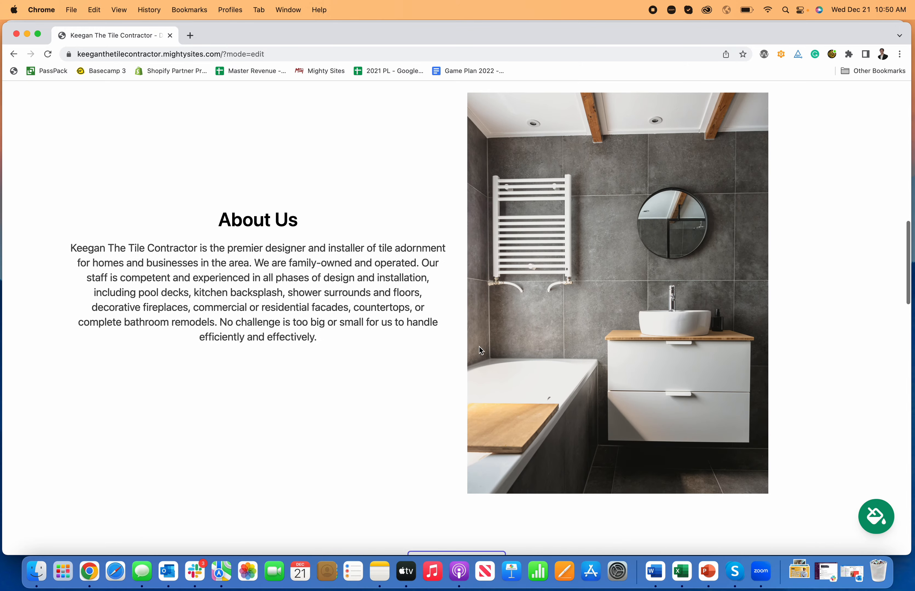
{"action": "scroll", "coordinate": [479, 350], "scroll_direction": "down", "scroll_amount": 10}
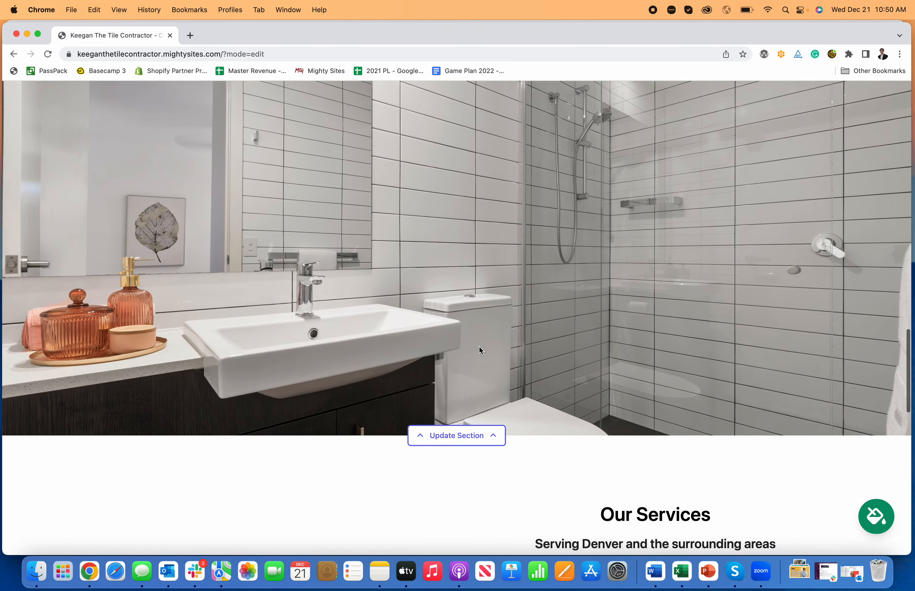
{"action": "scroll", "coordinate": [480, 350], "scroll_direction": "down", "scroll_amount": 2}
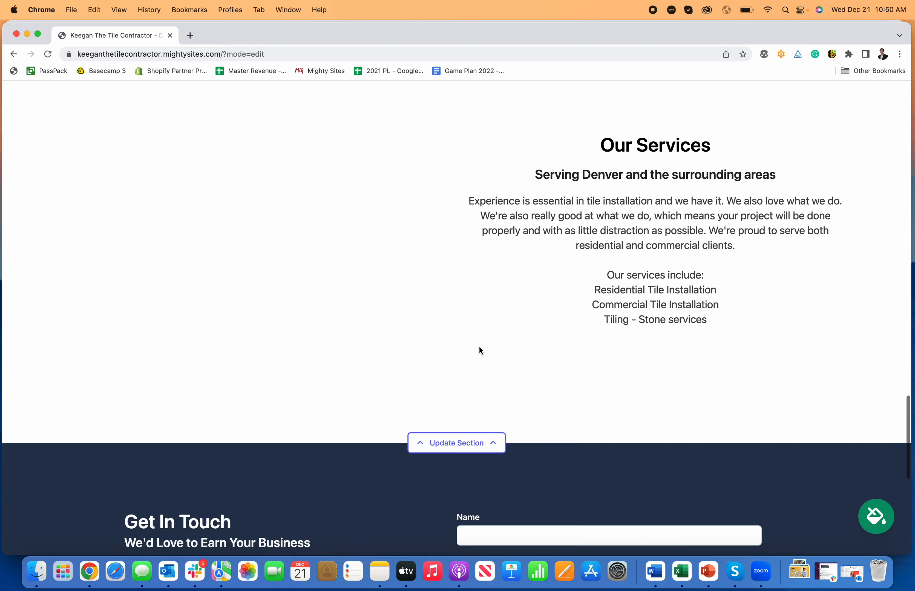
{"action": "scroll", "coordinate": [479, 350], "scroll_direction": "down", "scroll_amount": 2}
{"action": "scroll", "coordinate": [479, 350], "scroll_direction": "down", "scroll_amount": 10}
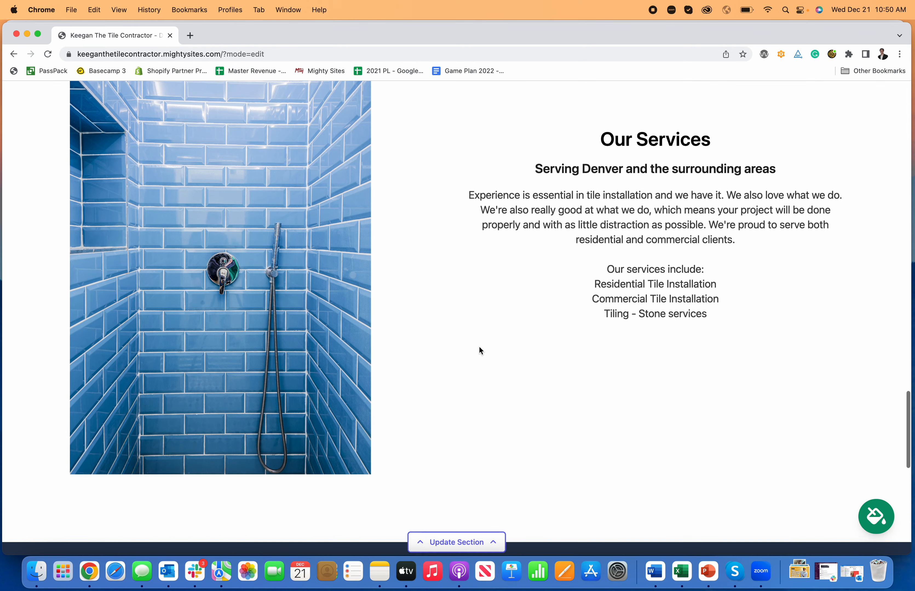
{"action": "scroll", "coordinate": [480, 350], "scroll_direction": "up", "scroll_amount": 8}
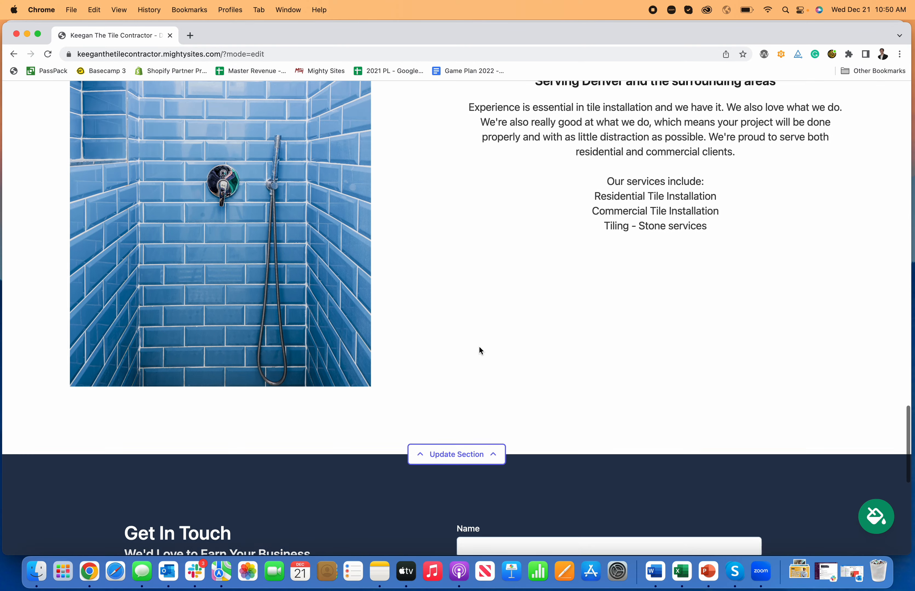
{"action": "scroll", "coordinate": [480, 350], "scroll_direction": "up", "scroll_amount": 10}
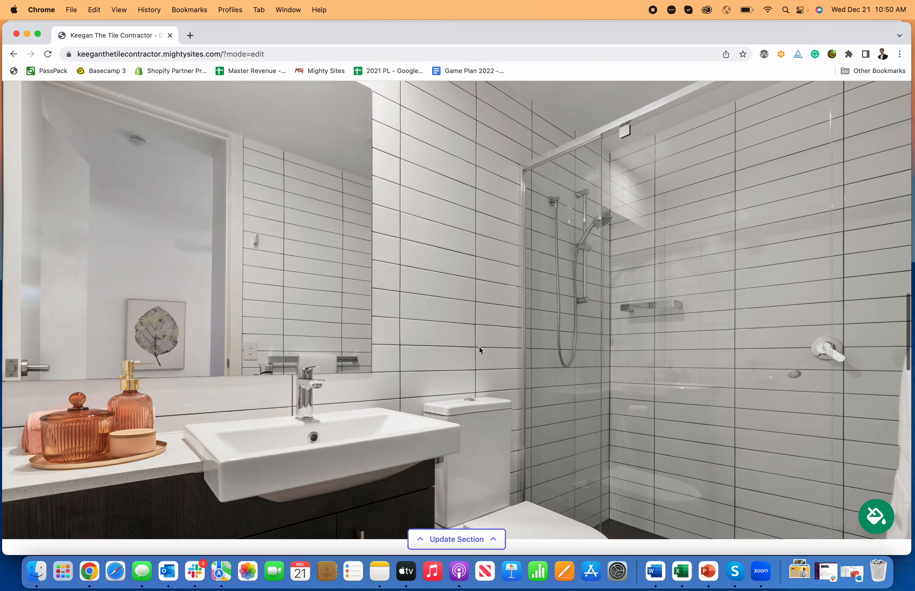
{"action": "scroll", "coordinate": [480, 350], "scroll_direction": "up", "scroll_amount": 10}
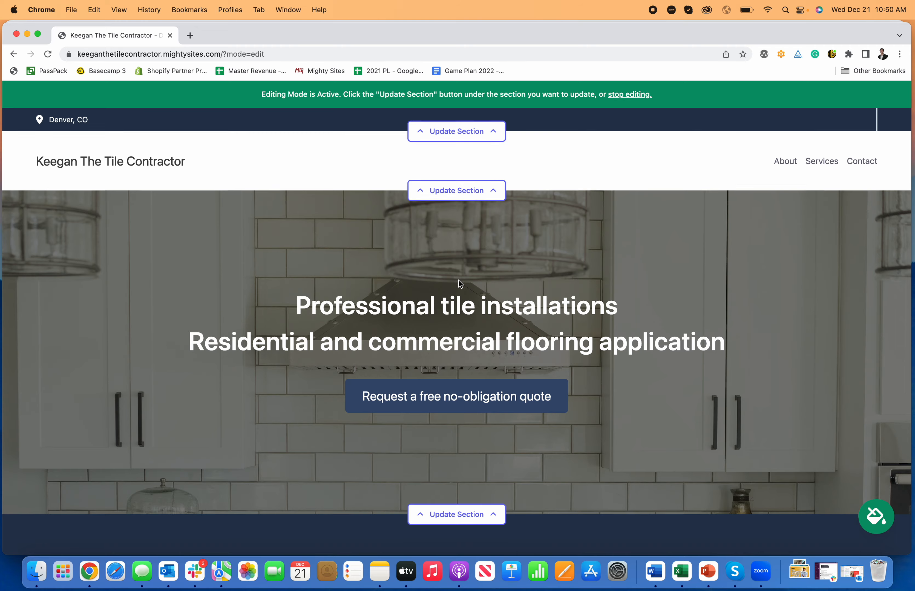
{"action": "scroll", "coordinate": [458, 277], "scroll_direction": "down", "scroll_amount": 10}
{"action": "scroll", "coordinate": [461, 276], "scroll_direction": "down", "scroll_amount": 10}
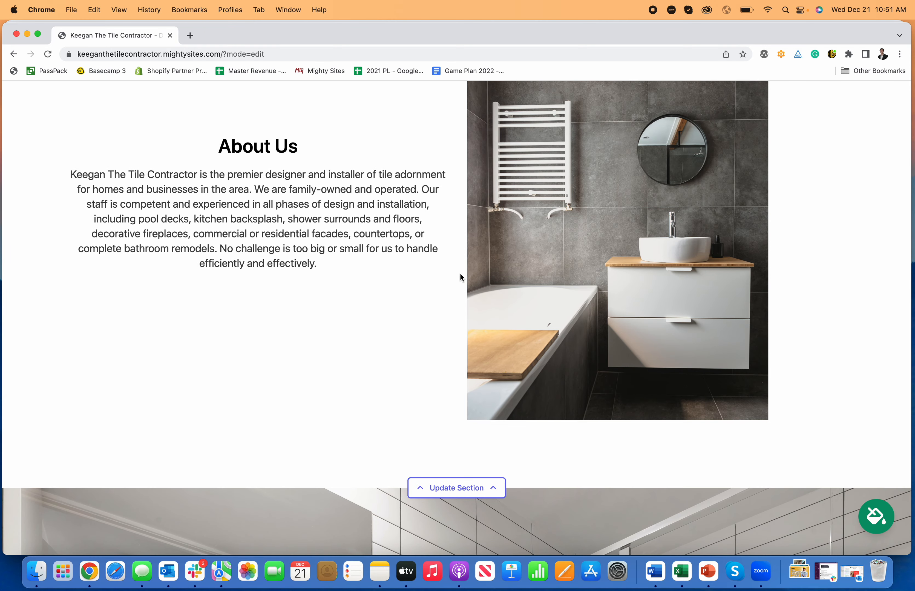
{"action": "scroll", "coordinate": [460, 273], "scroll_direction": "up", "scroll_amount": 20}
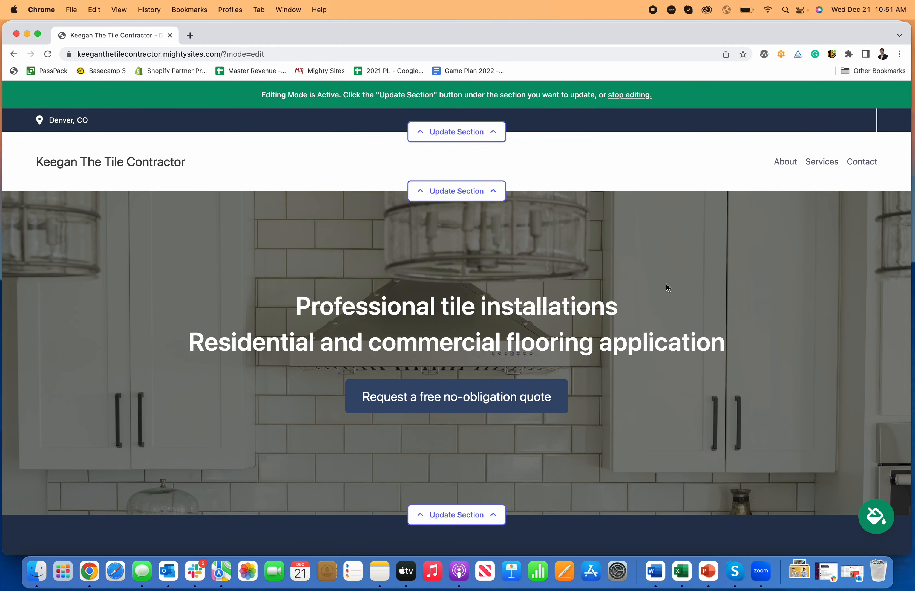
{"action": "scroll", "coordinate": [724, 399], "scroll_direction": "down", "scroll_amount": 2}
Preview the blue, orange, pink-red, green, maroon and coral pink colour themes on the site.
{"action": "left_click", "coordinate": [872, 516]}
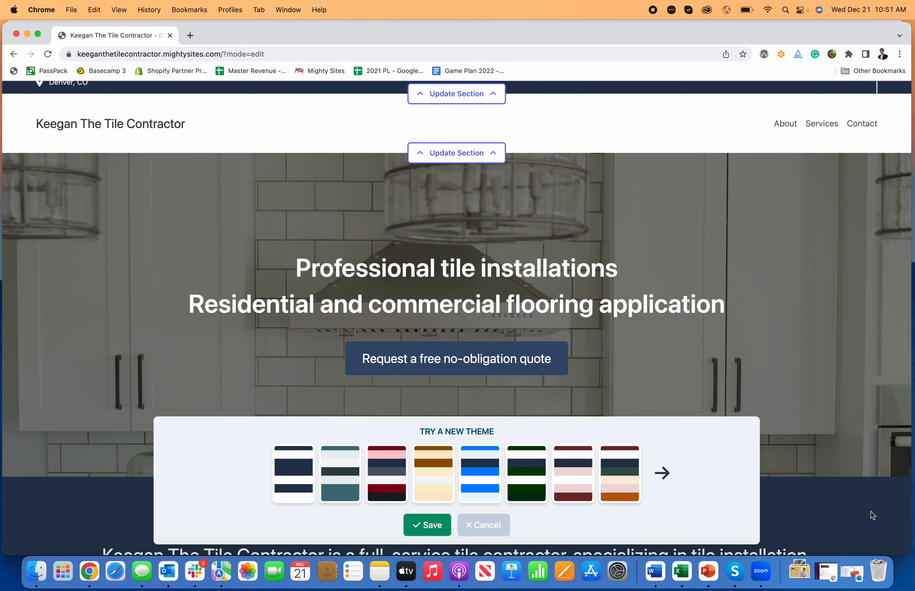
{"action": "left_click", "coordinate": [478, 489]}
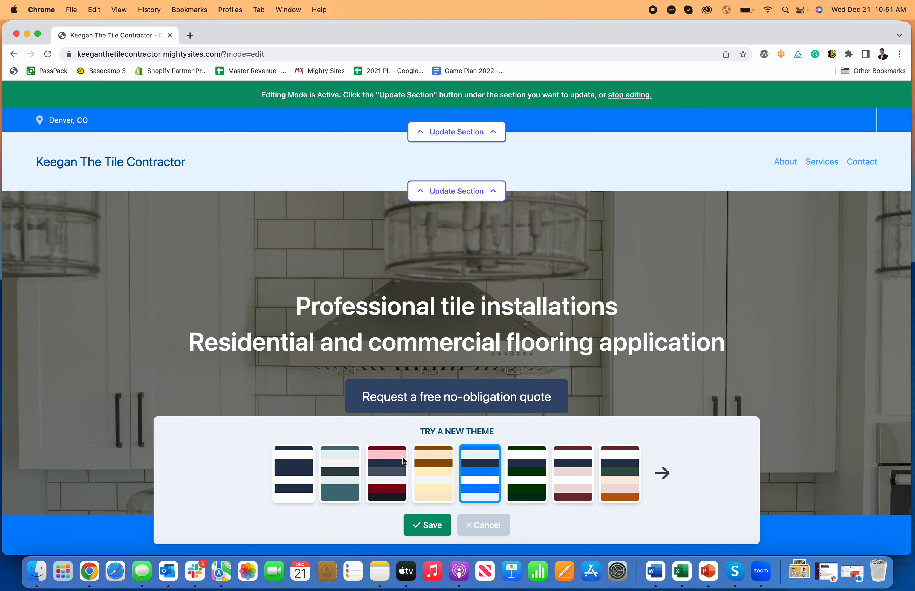
{"action": "left_click", "coordinate": [430, 480]}
{"action": "left_click", "coordinate": [381, 478]}
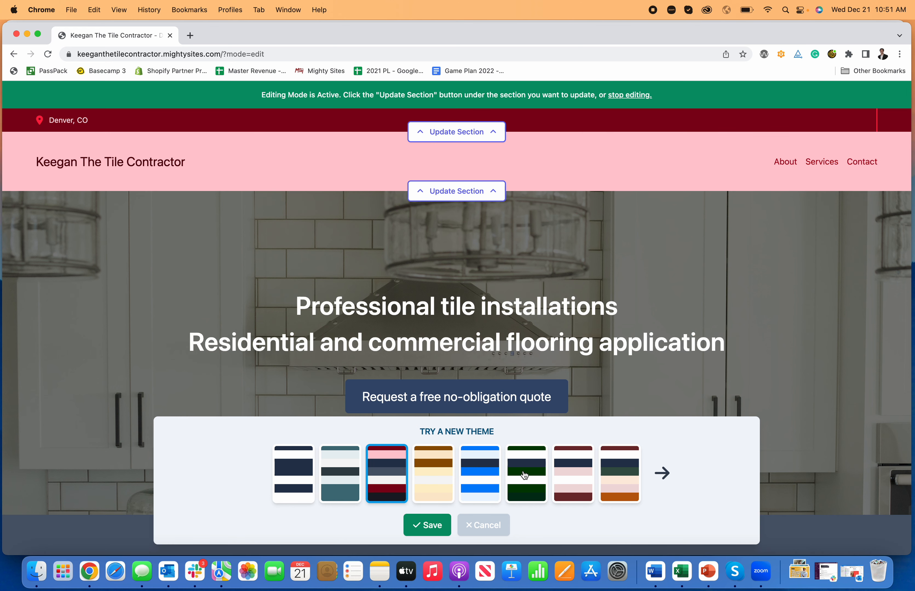
{"action": "left_click", "coordinate": [526, 477]}
{"action": "left_click", "coordinate": [573, 476]}
{"action": "left_click", "coordinate": [662, 473]}
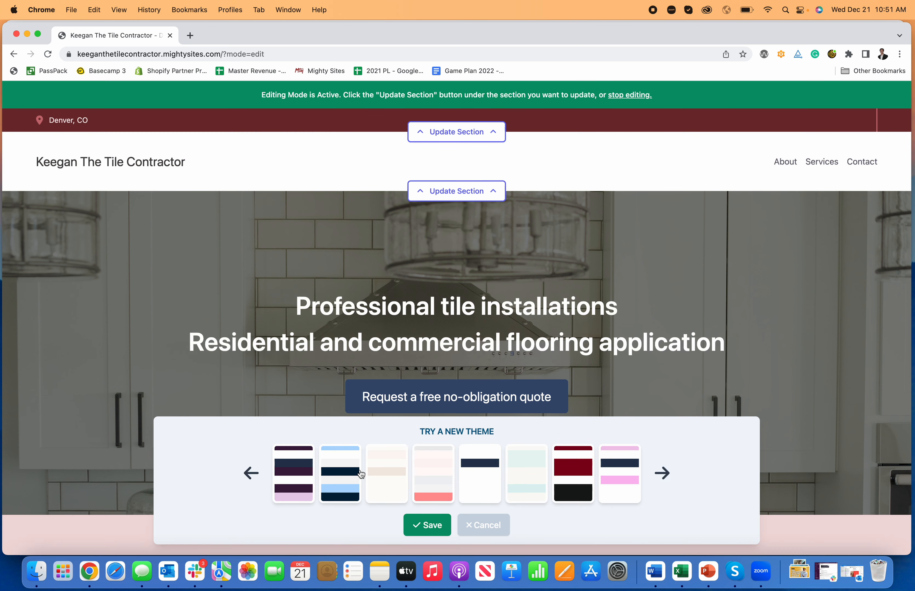
{"action": "left_click", "coordinate": [333, 476]}
{"action": "left_click", "coordinate": [442, 473]}
{"action": "scroll", "coordinate": [458, 352], "scroll_direction": "down", "scroll_amount": 15}
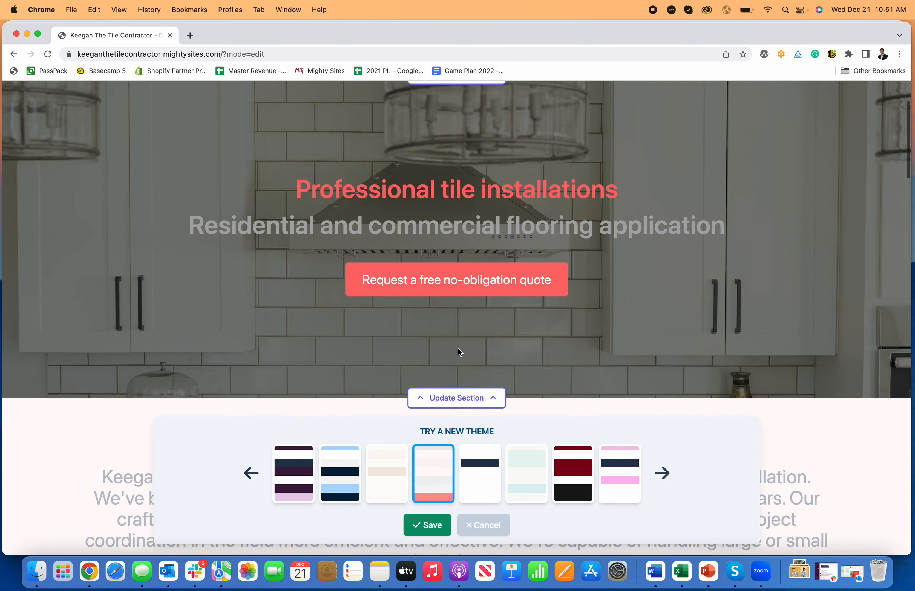
{"action": "scroll", "coordinate": [458, 361], "scroll_direction": "up", "scroll_amount": 15}
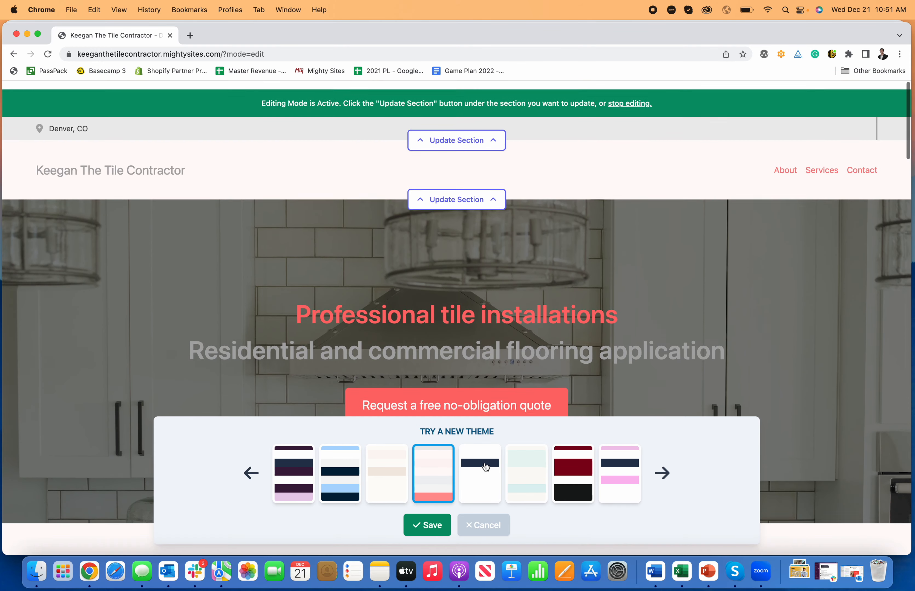
Compare the navy, pale teal and dark red themes, then save the original navy theme.
{"action": "left_click", "coordinate": [480, 473]}
{"action": "scroll", "coordinate": [473, 324], "scroll_direction": "down", "scroll_amount": 5}
{"action": "scroll", "coordinate": [491, 362], "scroll_direction": "down", "scroll_amount": 3}
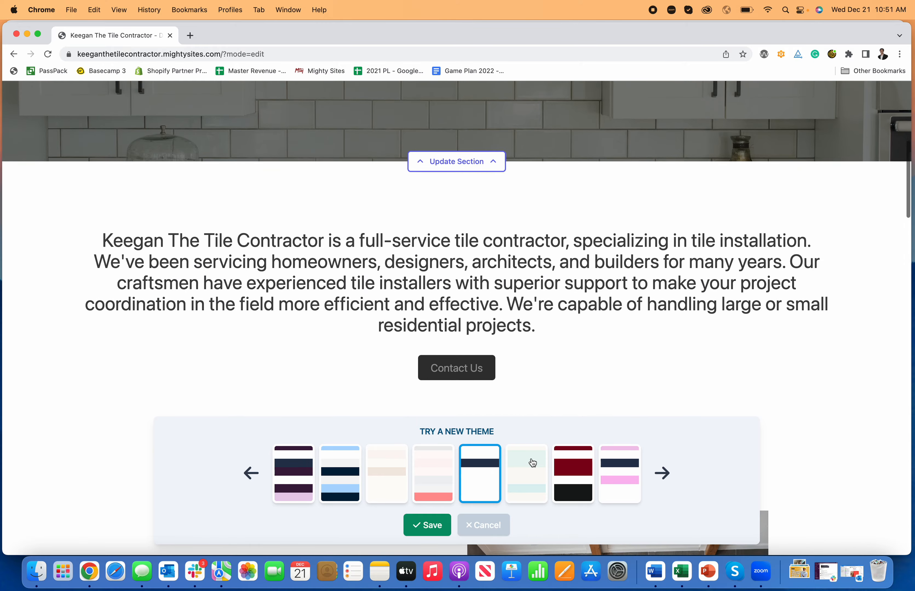
{"action": "left_click", "coordinate": [529, 470]}
{"action": "scroll", "coordinate": [564, 359], "scroll_direction": "down", "scroll_amount": 8}
{"action": "scroll", "coordinate": [559, 369], "scroll_direction": "down", "scroll_amount": 4}
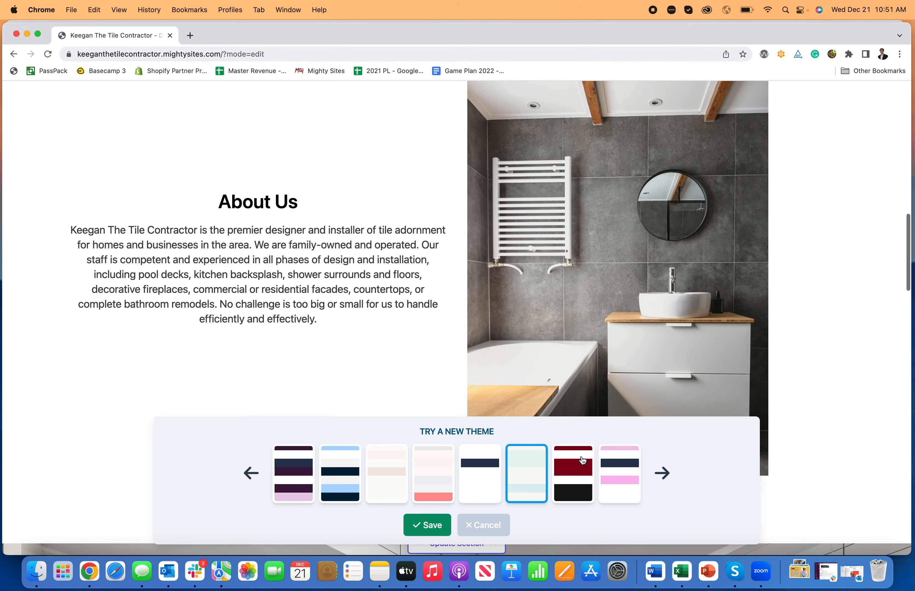
{"action": "left_click", "coordinate": [573, 471]}
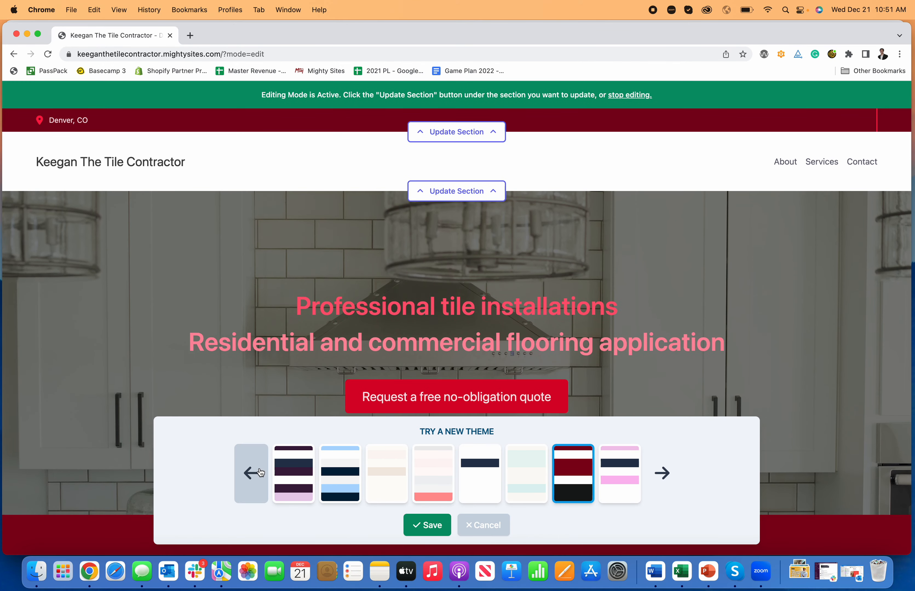
{"action": "left_click", "coordinate": [252, 470]}
{"action": "left_click", "coordinate": [295, 475]}
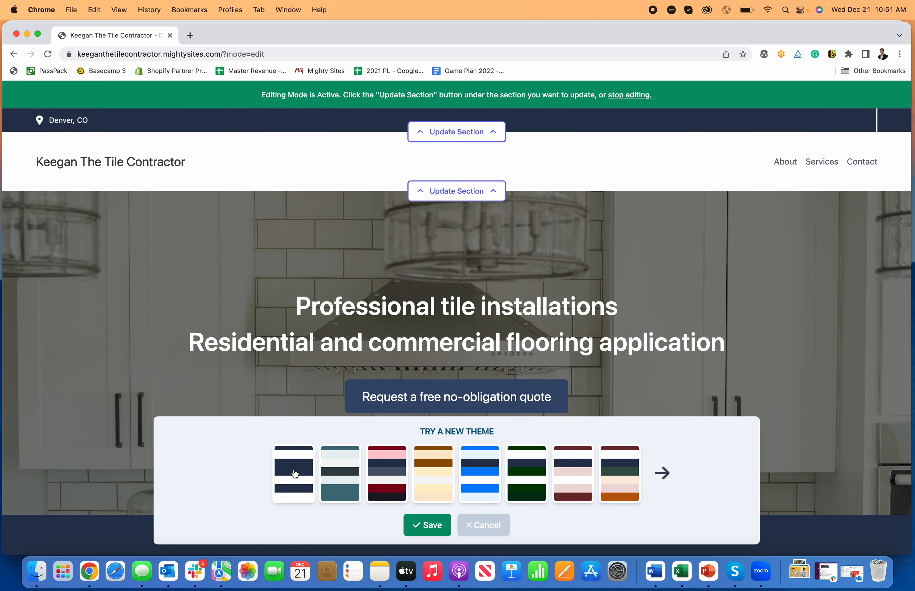
{"action": "left_click", "coordinate": [432, 533]}
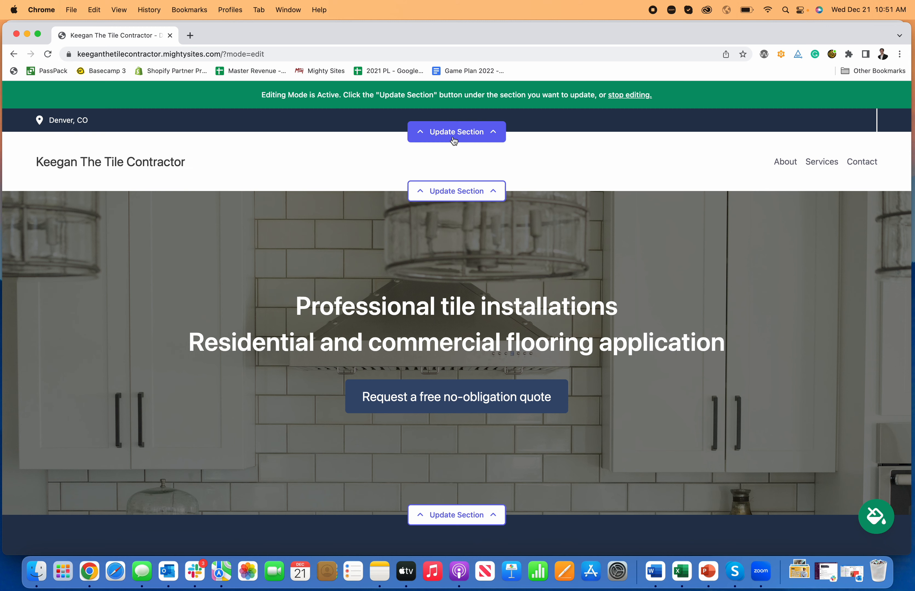
Enter the organization email in the location details and set it to show on the site.
{"action": "left_click", "coordinate": [485, 134]}
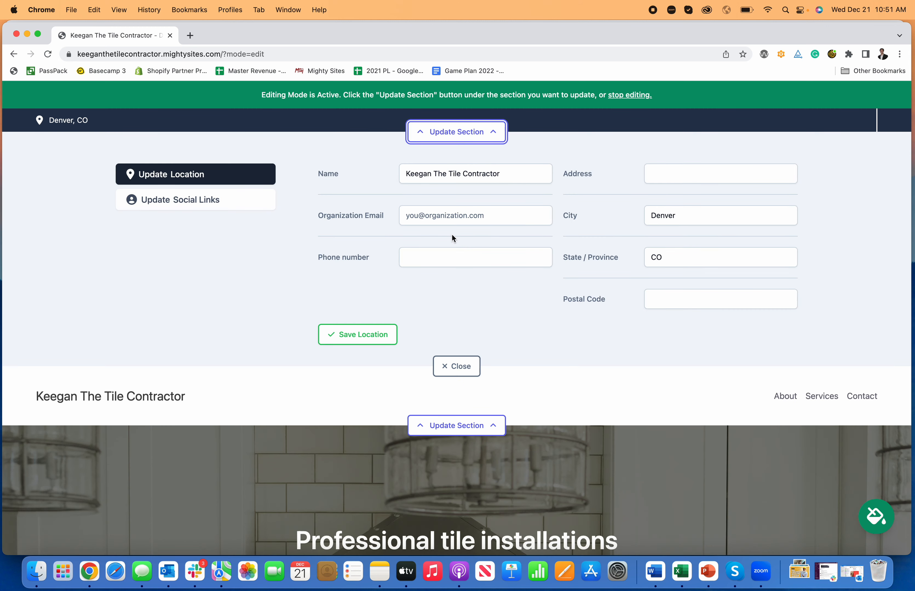
{"action": "left_click", "coordinate": [461, 215]}
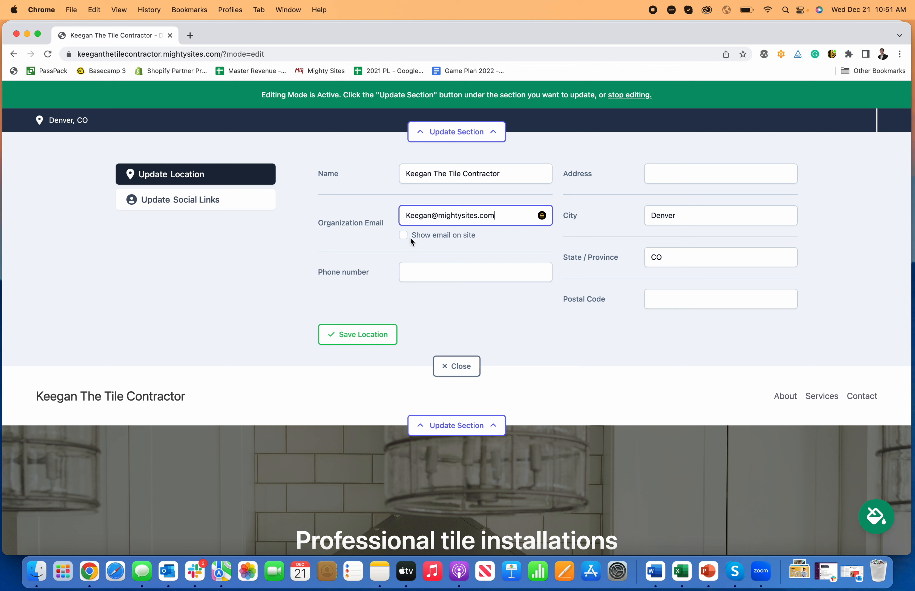
{"action": "left_click", "coordinate": [411, 237]}
Enter the business phone number, remove its extra digit, and save the location details.
{"action": "left_click", "coordinate": [494, 265]}
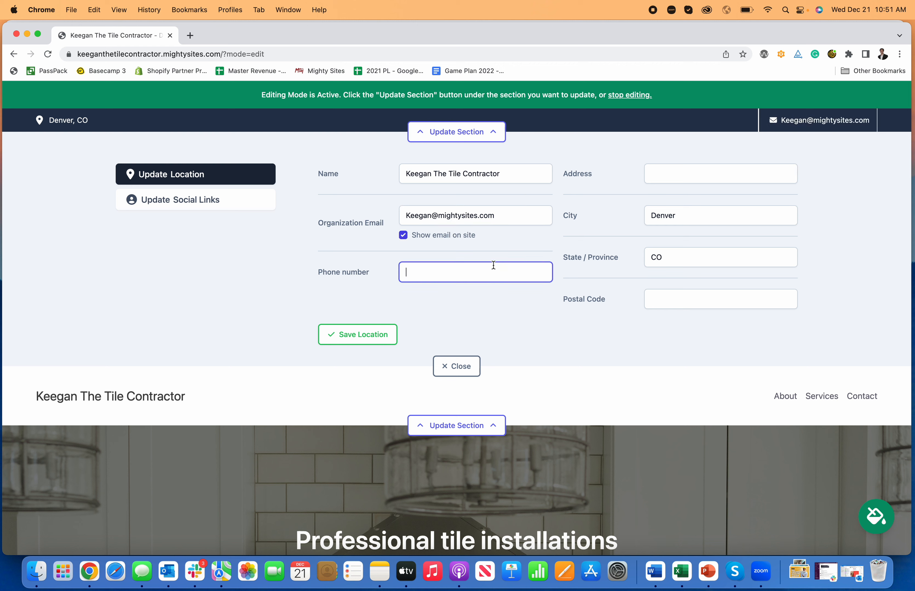
{"action": "type", "text": "777-777-77"}
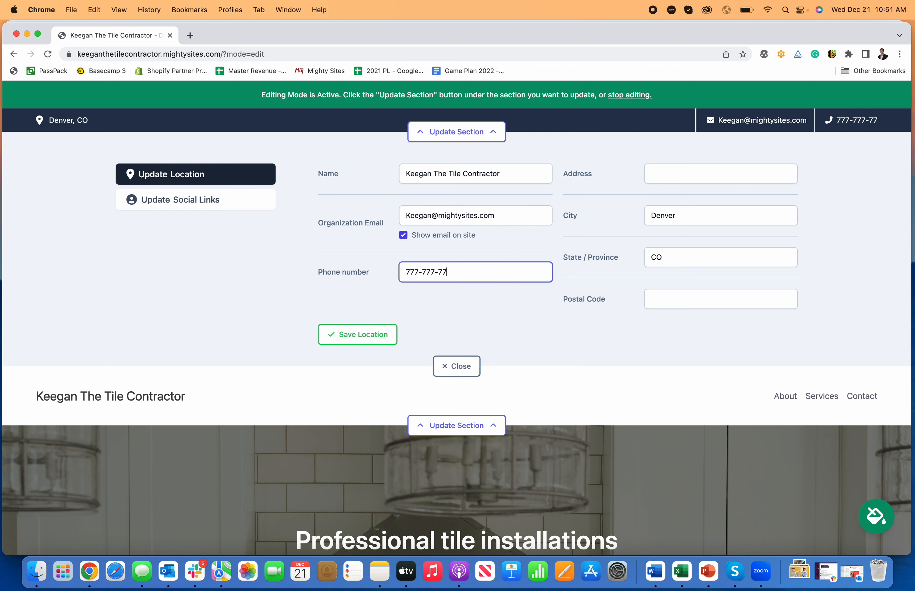
{"action": "type", "text": "777"}
{"action": "key", "text": "BackSpace"}
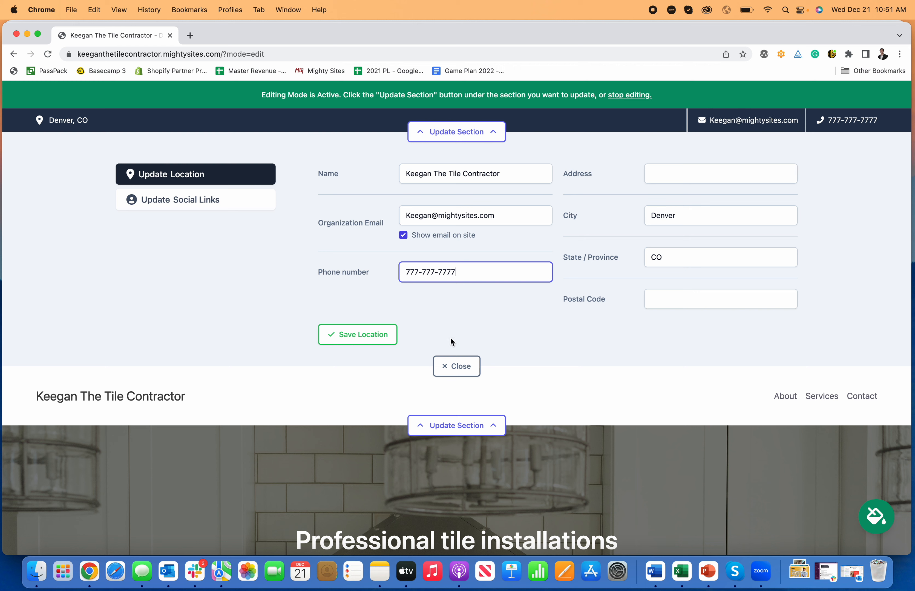
{"action": "left_click", "coordinate": [357, 335]}
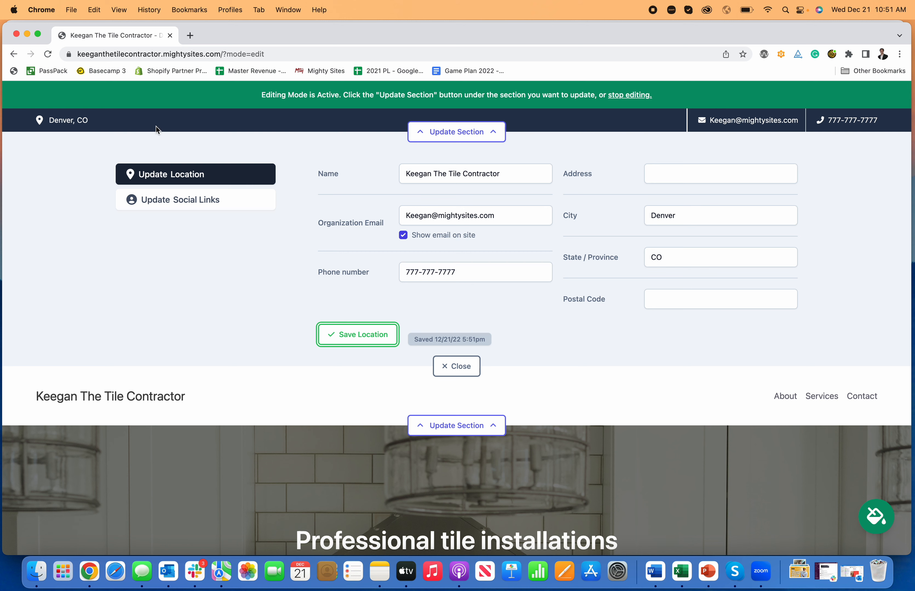
{"action": "left_click", "coordinate": [230, 207]}
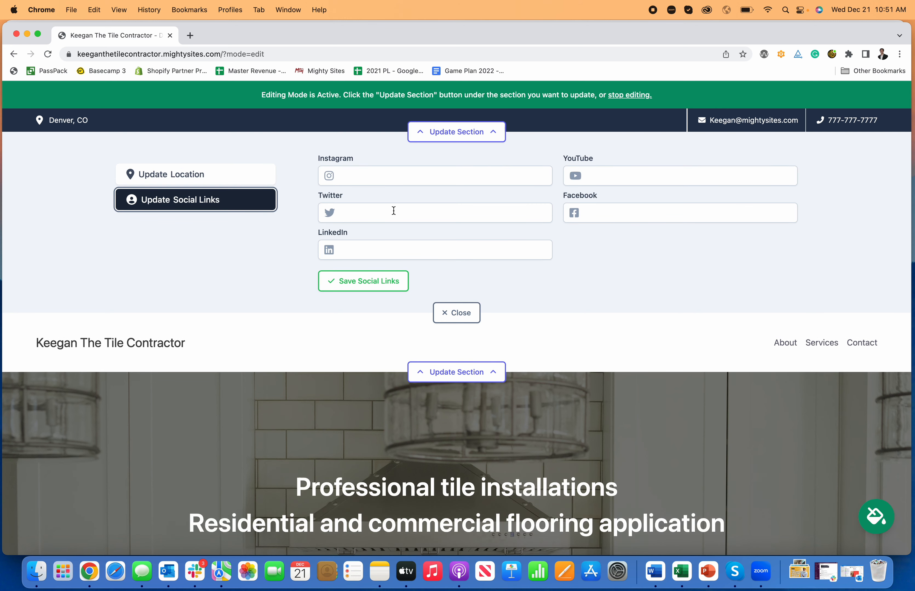
Save Facebook.com/mightysites and instagram.com/mightysites as social links, then close the editor.
{"action": "left_click", "coordinate": [605, 213]}
{"action": "type", "text": "Facebook.com/mightysites"}
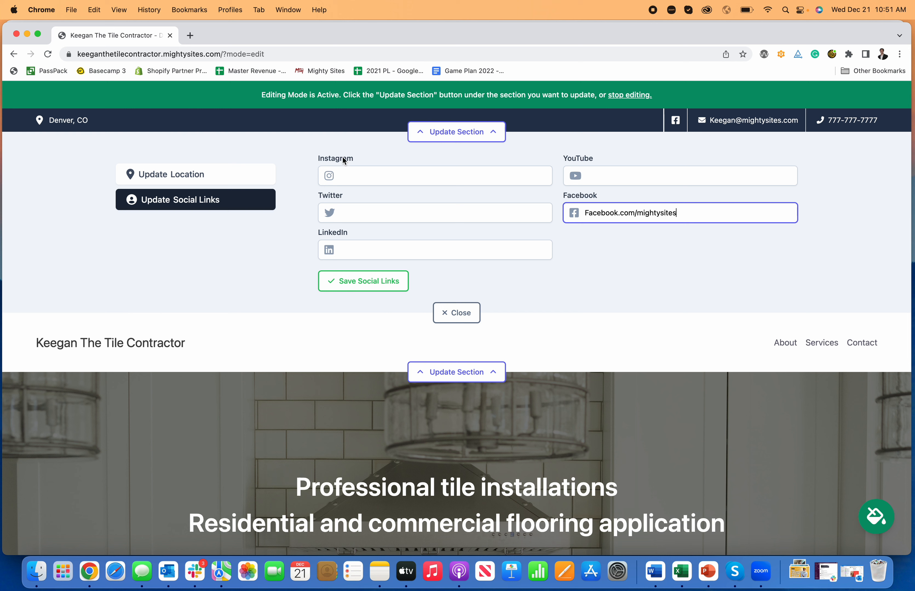
{"action": "left_click", "coordinate": [361, 179]}
{"action": "type", "text": "instagram.com/mightysites"}
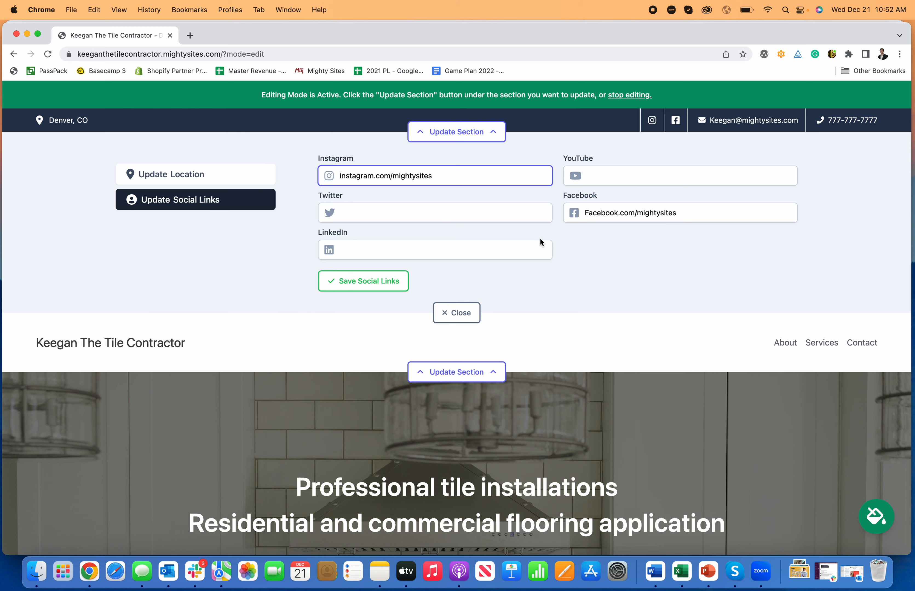
{"action": "left_click", "coordinate": [397, 288]}
{"action": "left_click", "coordinate": [450, 313]}
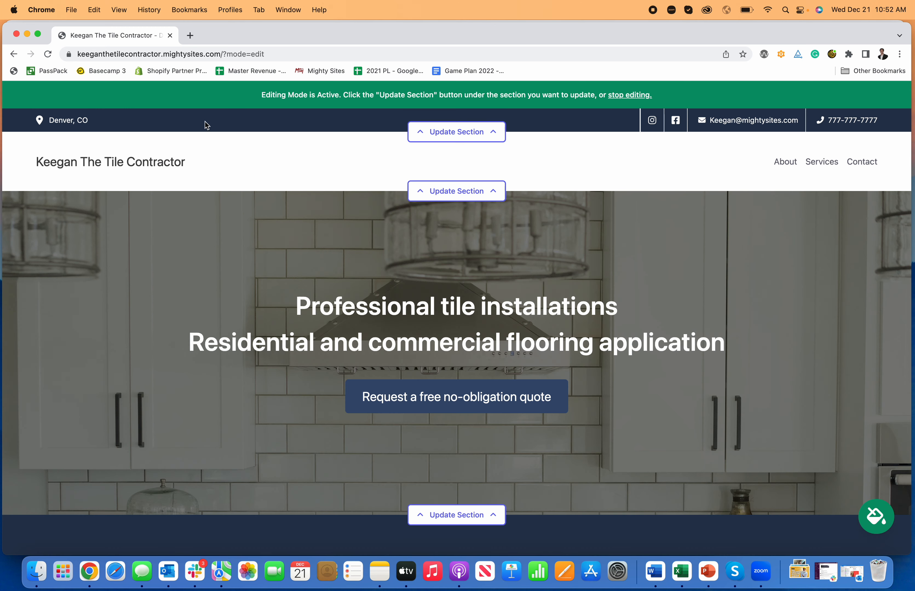
Start a new header menu item labelled Navigation.
{"action": "scroll", "coordinate": [392, 169], "scroll_direction": "down", "scroll_amount": 1}
{"action": "left_click", "coordinate": [473, 174]}
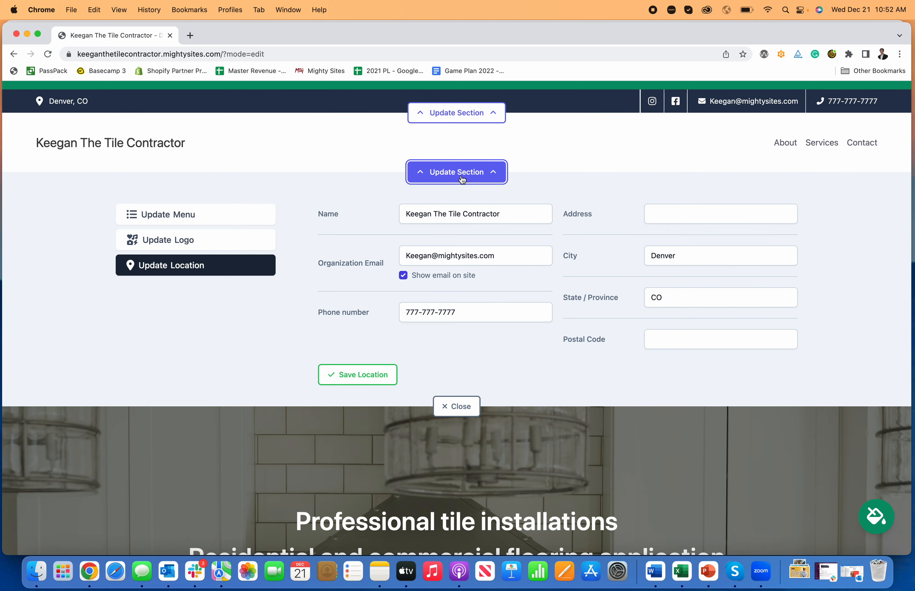
{"action": "left_click", "coordinate": [160, 213]}
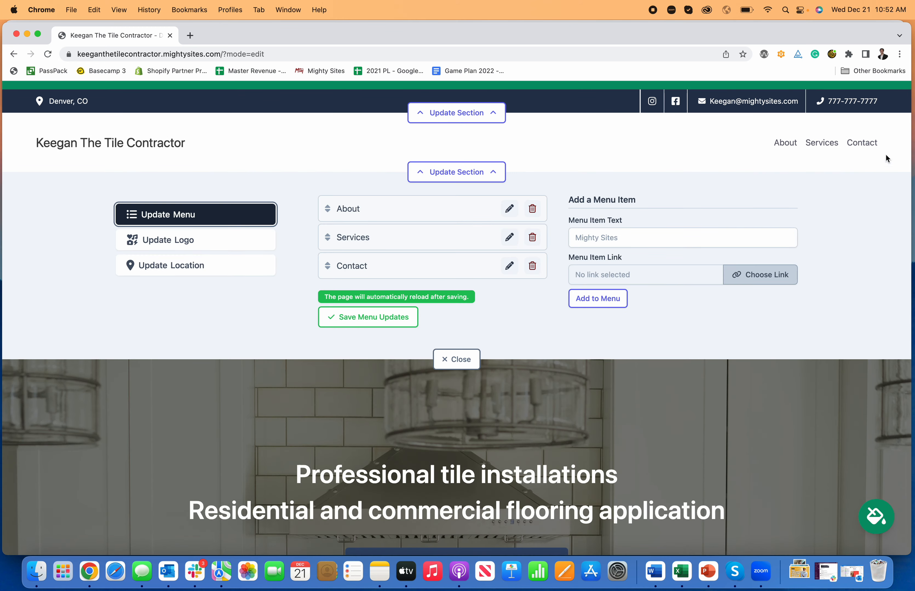
{"action": "left_click", "coordinate": [676, 236]}
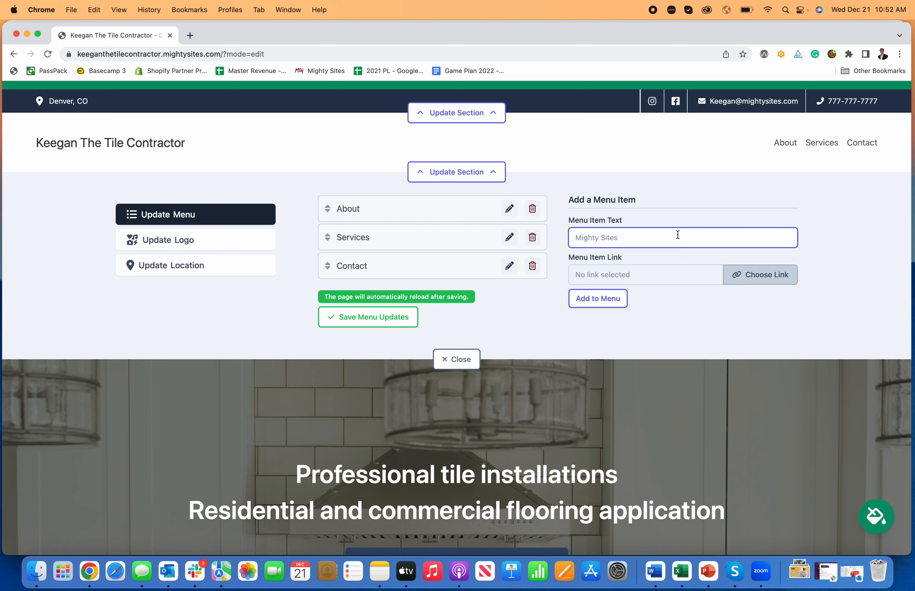
{"action": "type", "text": "Navigation"}
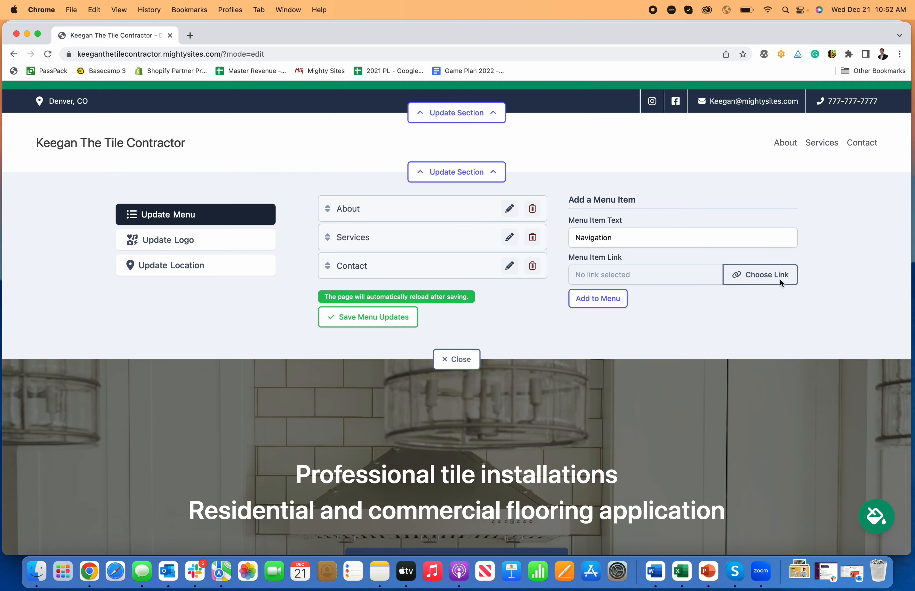
Link the Navigation item to the Home page's About section, add it and save the menu.
{"action": "left_click", "coordinate": [763, 277]}
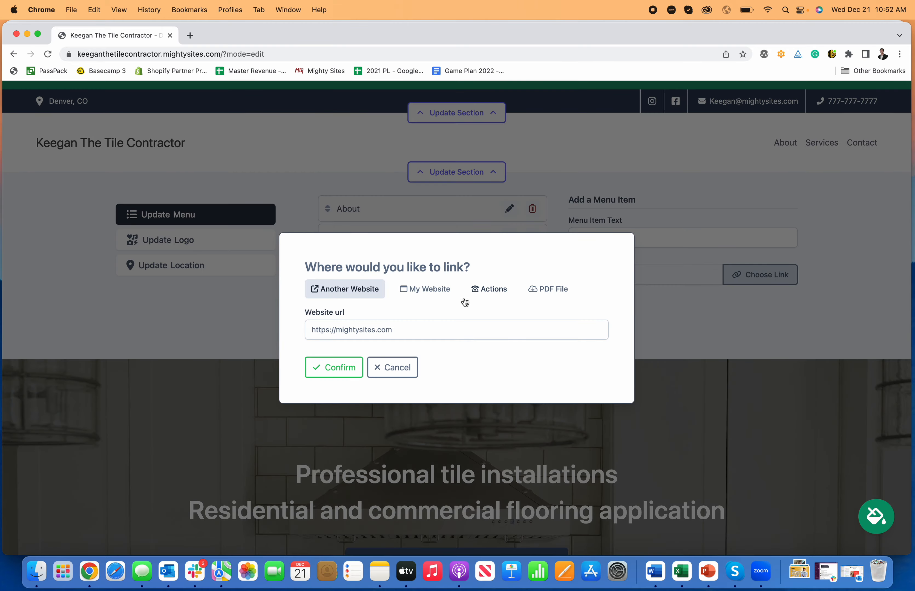
{"action": "left_click", "coordinate": [408, 292]}
{"action": "left_click", "coordinate": [404, 335]}
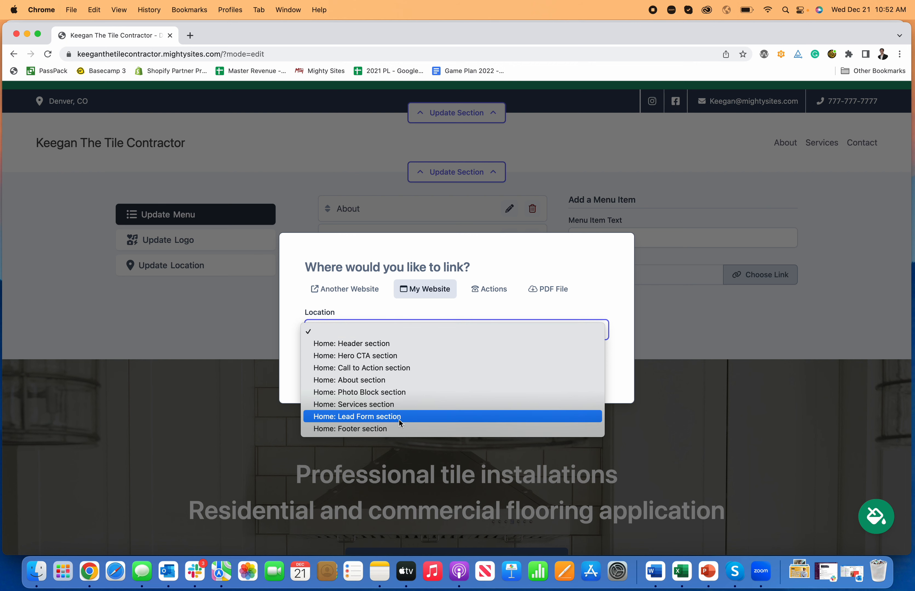
{"action": "left_click", "coordinate": [497, 285]}
{"action": "left_click", "coordinate": [498, 287]}
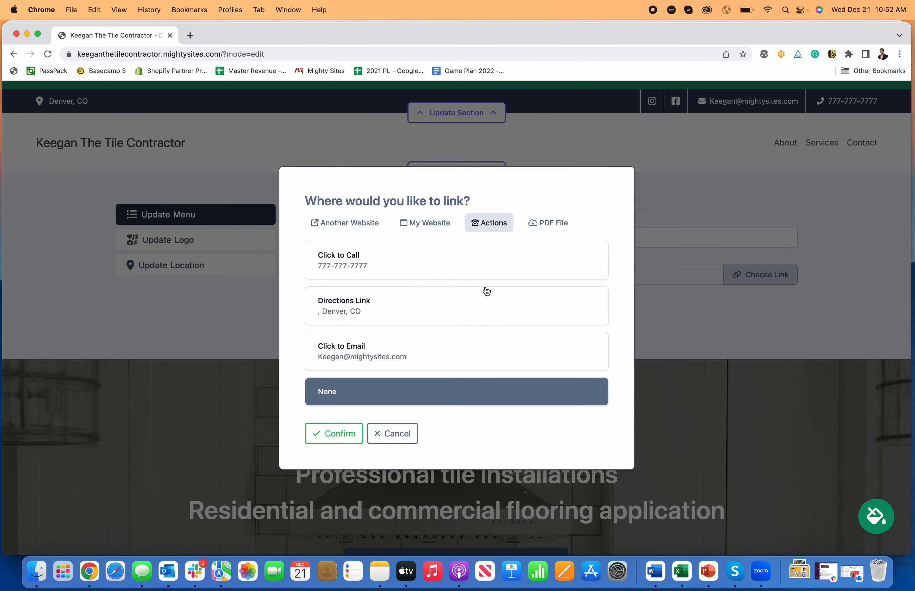
{"action": "left_click", "coordinate": [545, 229]}
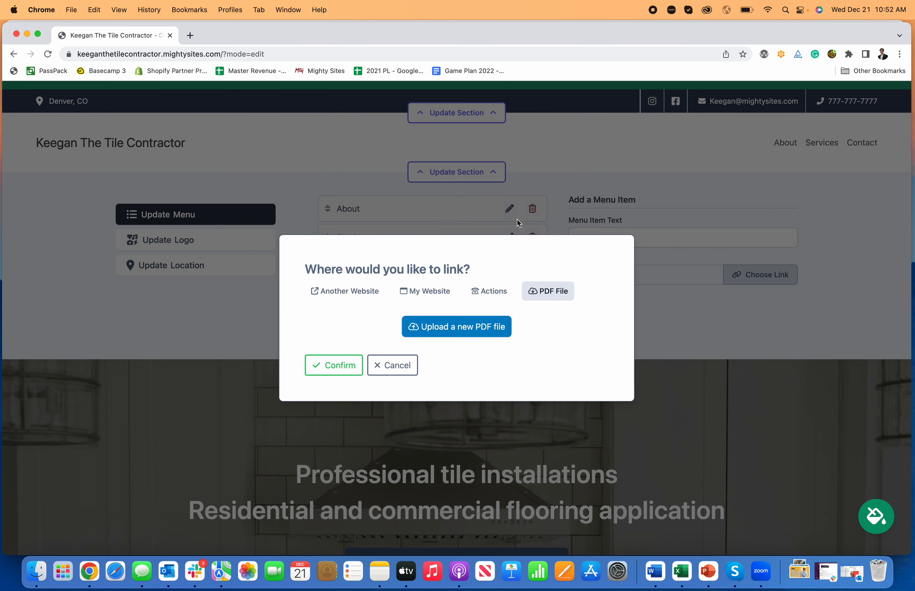
{"action": "left_click", "coordinate": [426, 299]}
{"action": "left_click", "coordinate": [419, 325]}
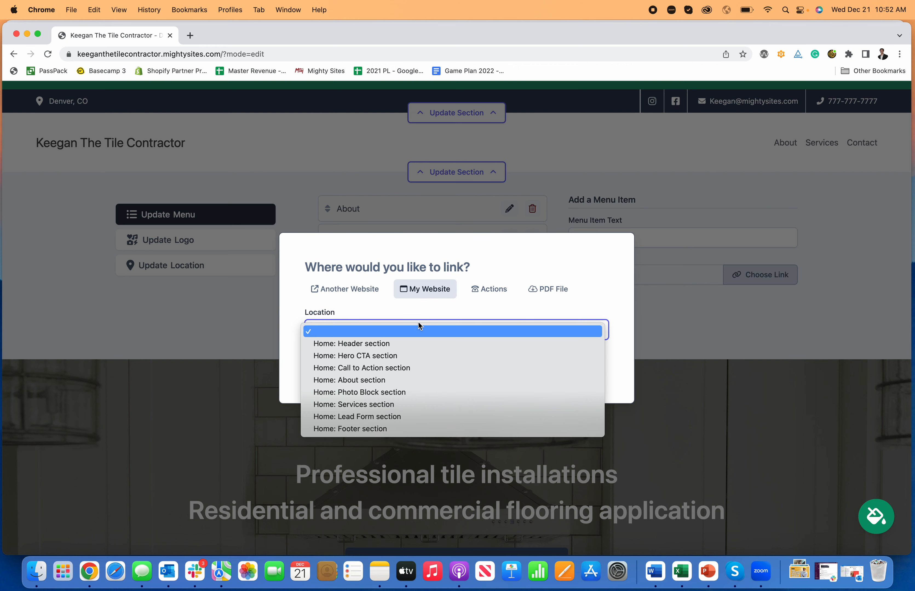
{"action": "left_click", "coordinate": [402, 383]}
{"action": "left_click", "coordinate": [338, 368]}
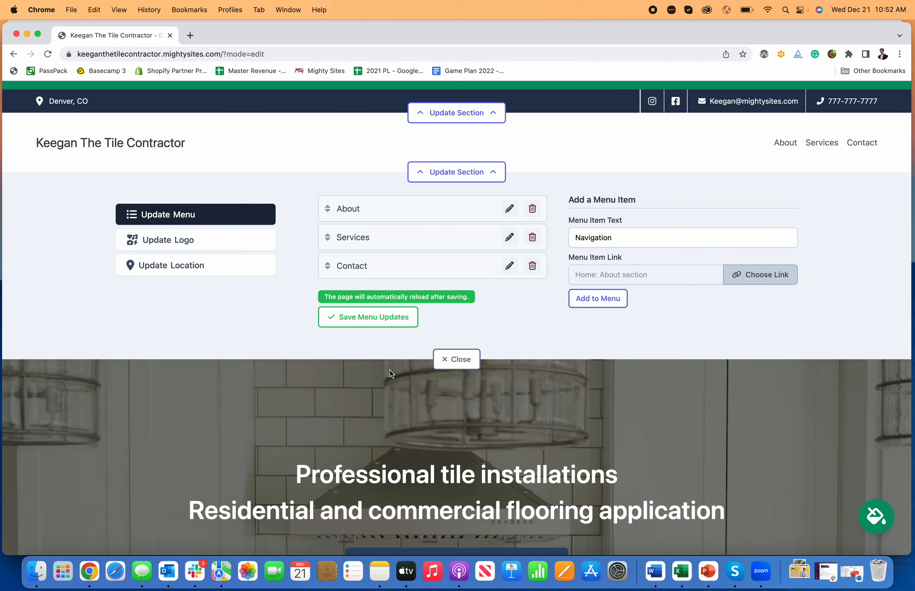
{"action": "left_click", "coordinate": [617, 298]}
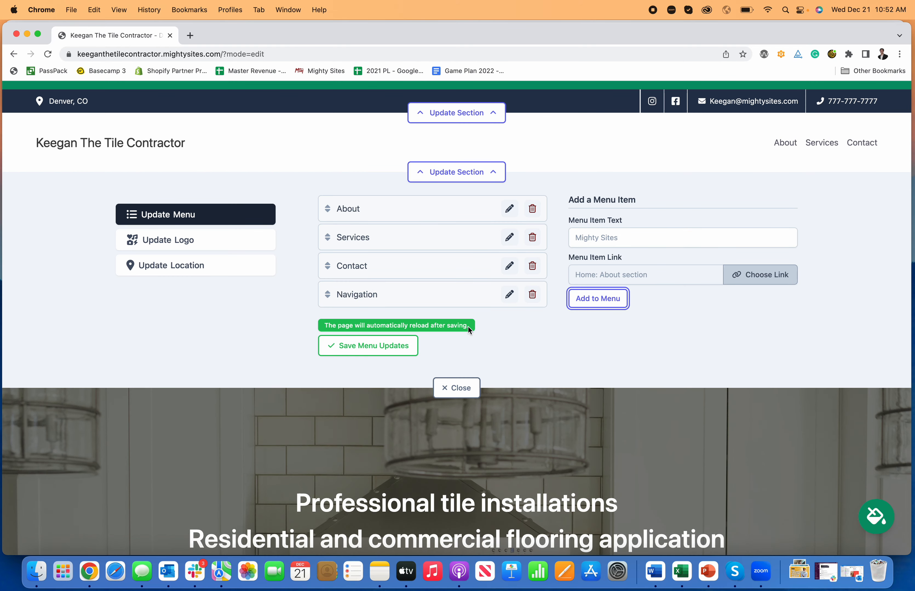
{"action": "left_click", "coordinate": [414, 350]}
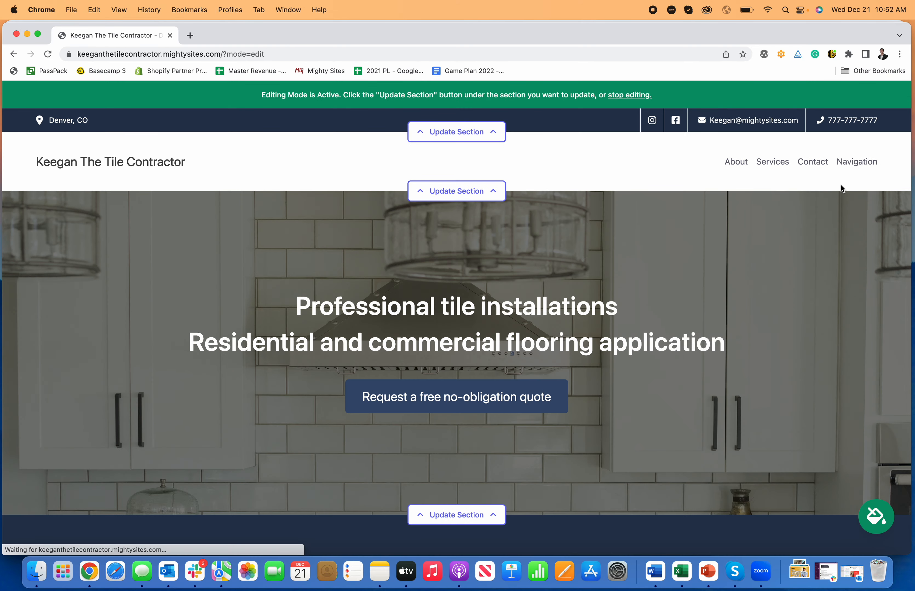
Upload Mighty Sites Logo YouTube.png as the header logo and save it.
{"action": "left_click", "coordinate": [497, 198]}
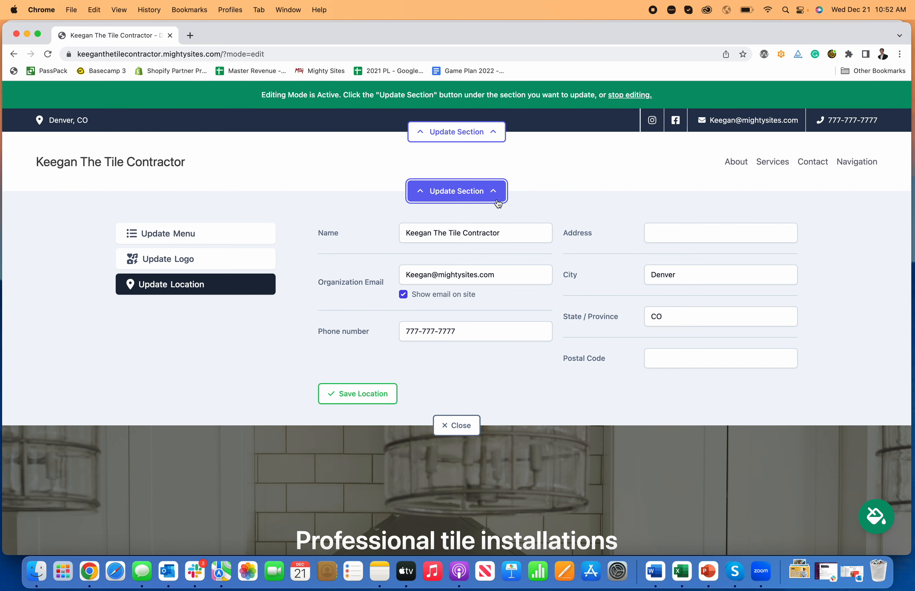
{"action": "left_click", "coordinate": [204, 264]}
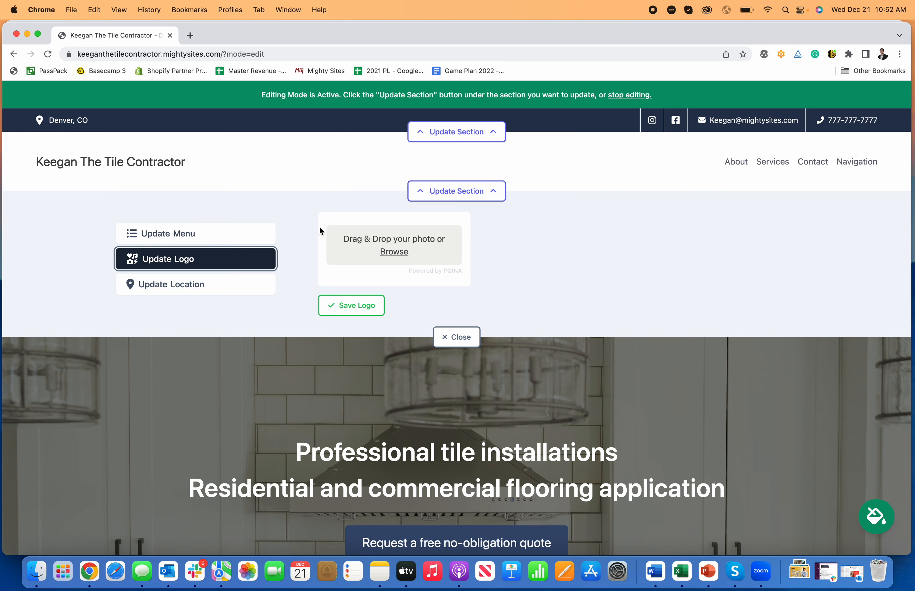
{"action": "left_click", "coordinate": [394, 252]}
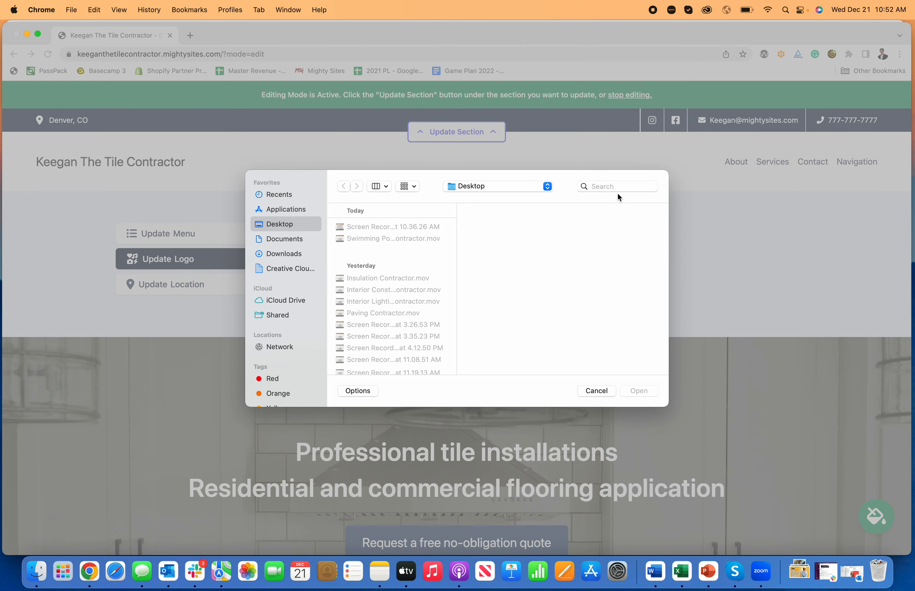
{"action": "left_click", "coordinate": [617, 188]}
{"action": "type", "text": "logo"}
{"action": "key", "text": "Return"}
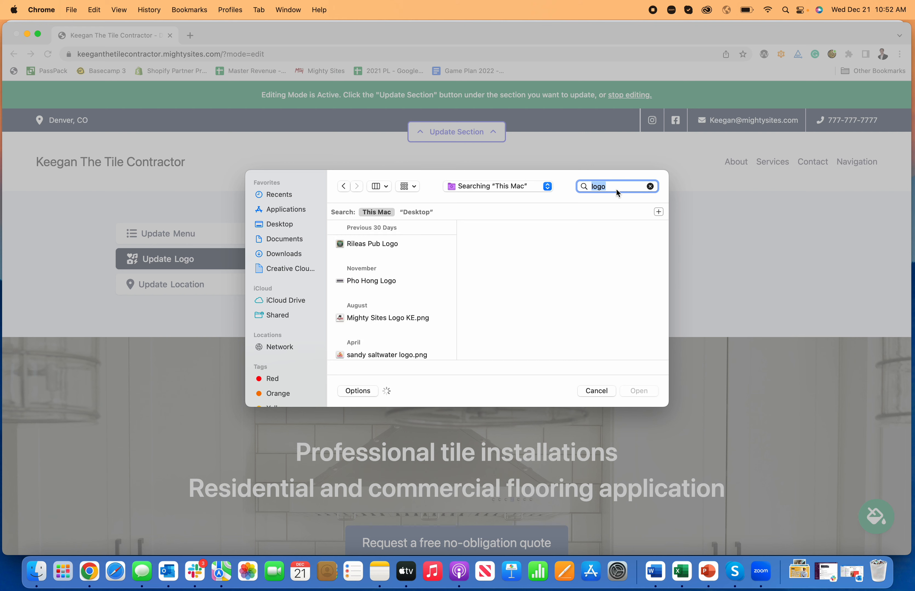
{"action": "scroll", "coordinate": [431, 313], "scroll_direction": "down", "scroll_amount": 15}
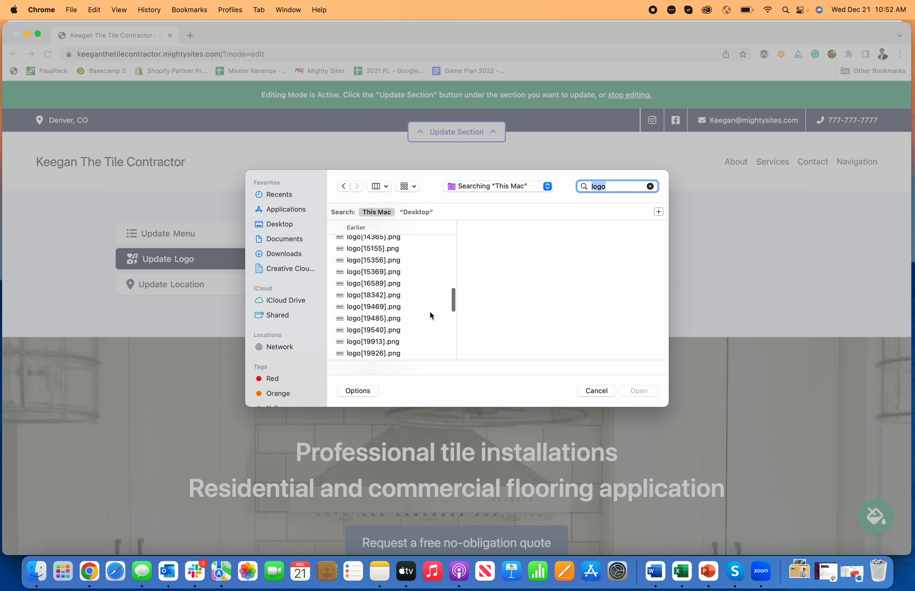
{"action": "scroll", "coordinate": [429, 313], "scroll_direction": "down", "scroll_amount": 5}
{"action": "left_click", "coordinate": [436, 298]}
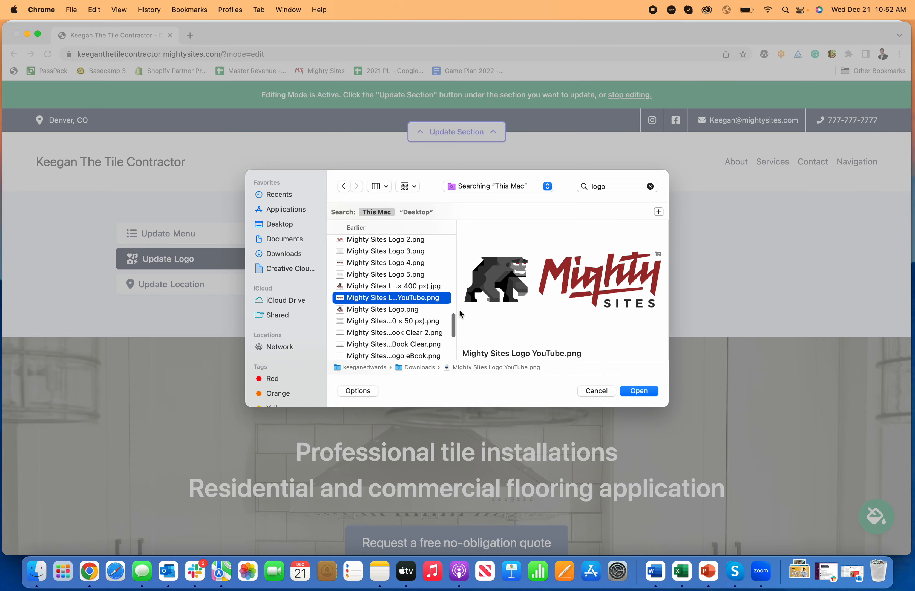
{"action": "left_click", "coordinate": [631, 389]}
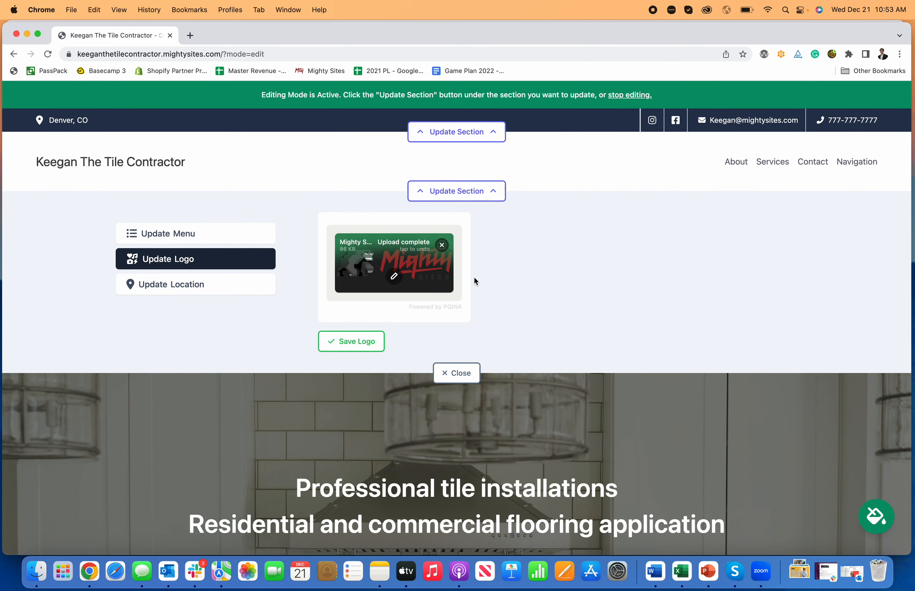
{"action": "left_click", "coordinate": [365, 338]}
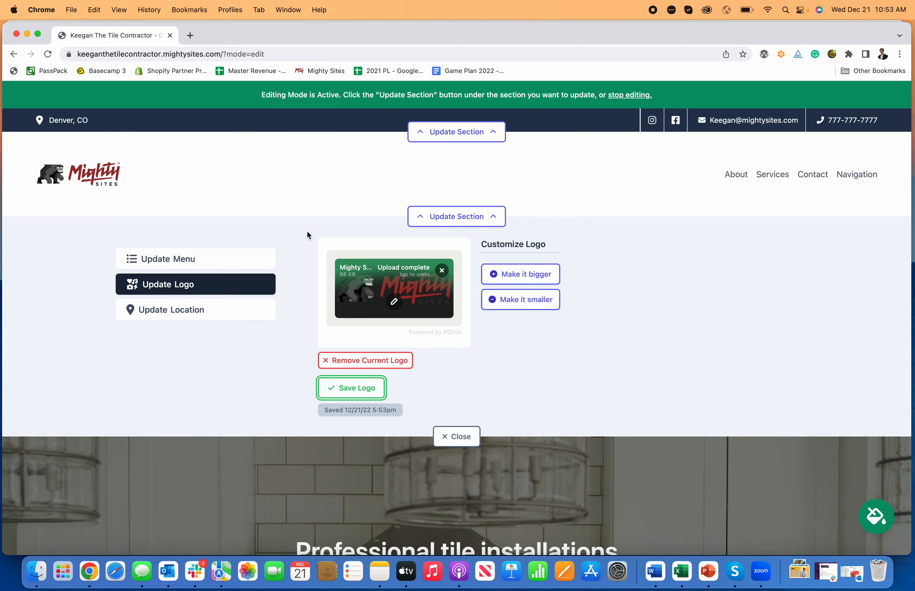
Try the logo two sizes larger and back, then bring it into the image editor.
{"action": "left_click", "coordinate": [521, 274]}
{"action": "left_click", "coordinate": [521, 283]}
{"action": "left_click", "coordinate": [535, 324]}
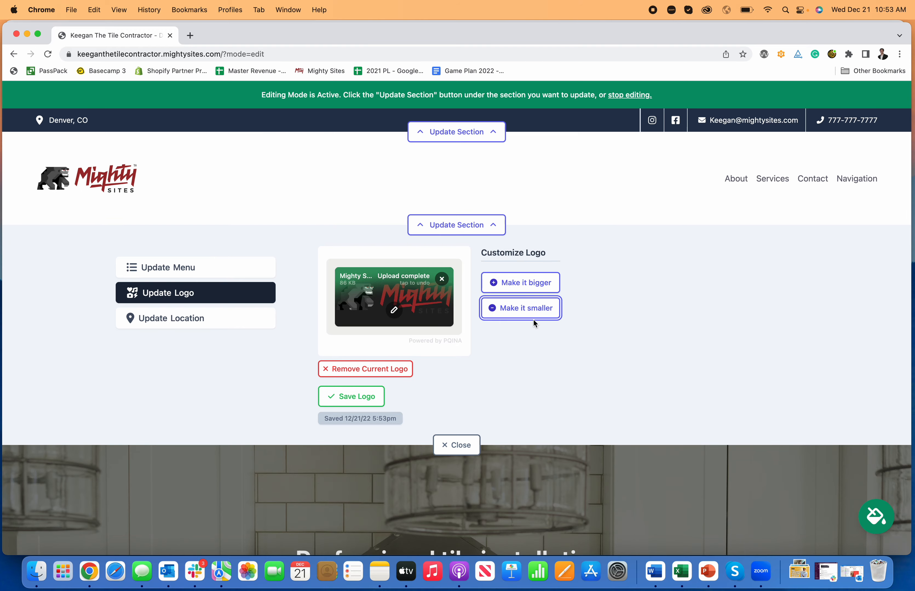
{"action": "left_click", "coordinate": [533, 319]}
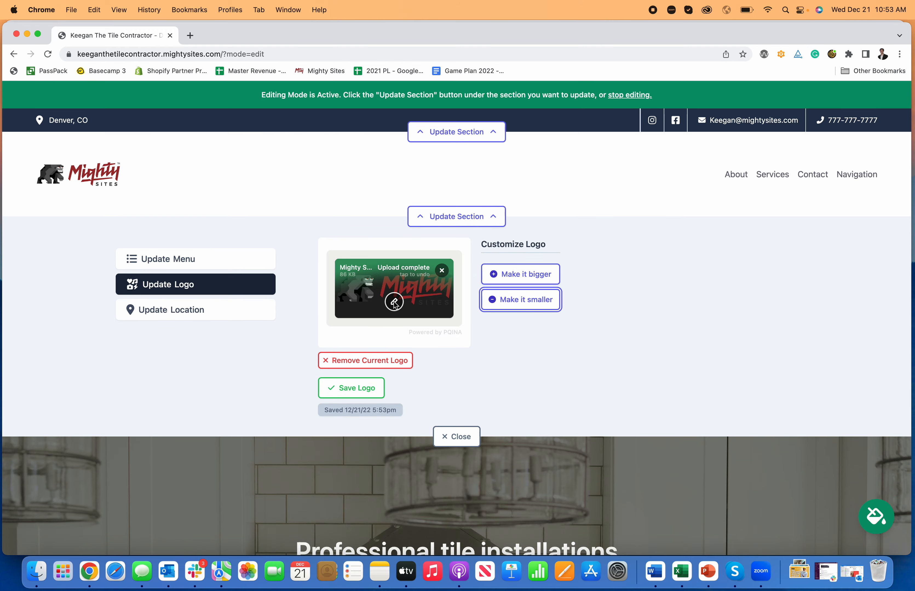
{"action": "left_click", "coordinate": [394, 303]}
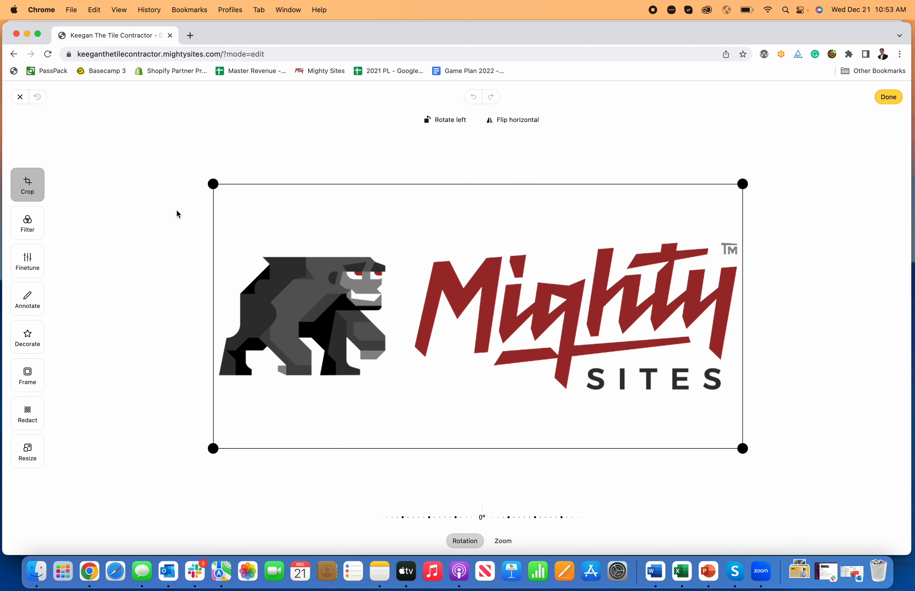
Look through the logo's filter, brightness, annotation and decoration tools before returning to crop.
{"action": "left_click", "coordinate": [33, 235]}
{"action": "left_click", "coordinate": [31, 262]}
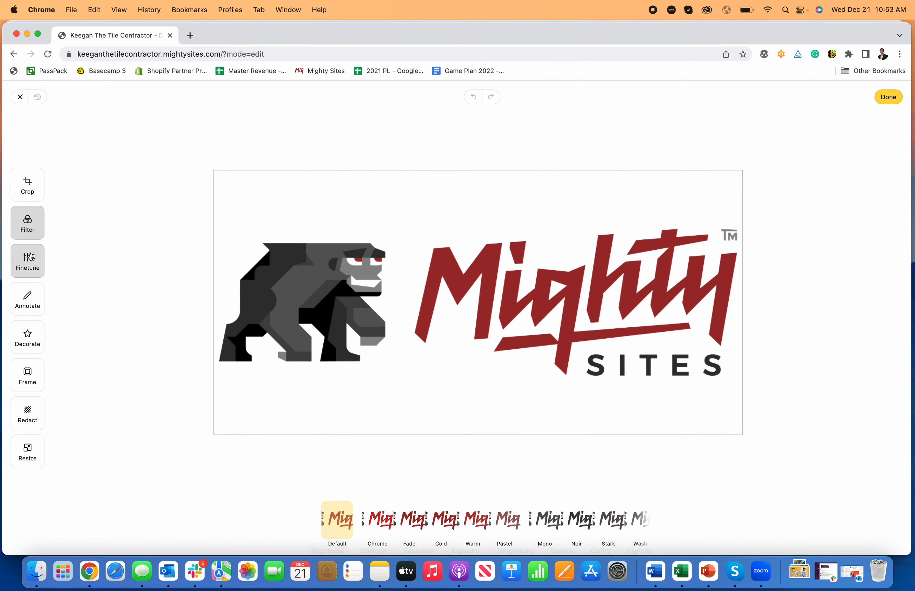
{"action": "left_click", "coordinate": [38, 299]}
{"action": "left_click", "coordinate": [27, 338]}
{"action": "left_click", "coordinate": [28, 184]}
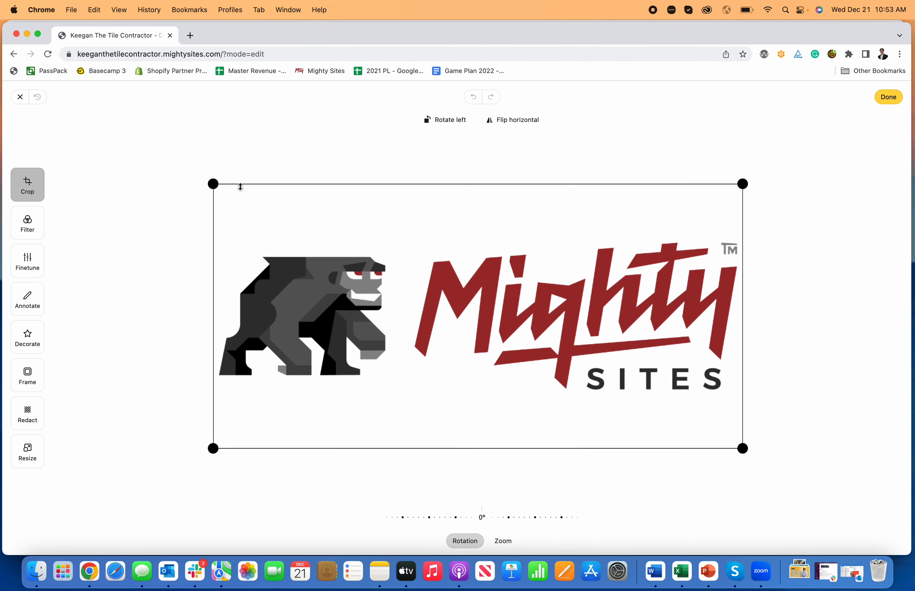
Crop the empty space around the logo, apply it, save the logo and close the panel.
{"action": "left_click_drag", "start_coordinate": [213, 184], "coordinate": [211, 231]}
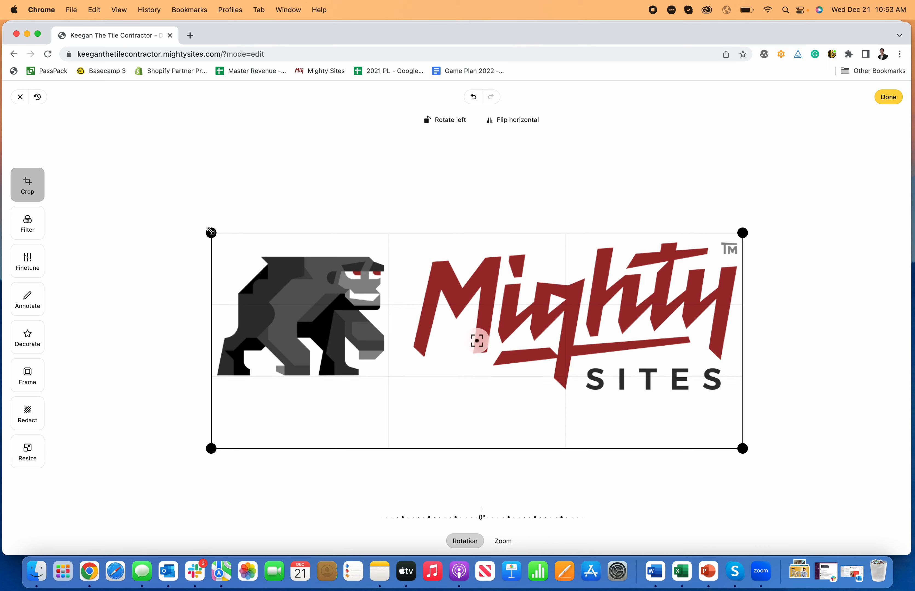
{"action": "left_click_drag", "start_coordinate": [742, 449], "coordinate": [737, 396]}
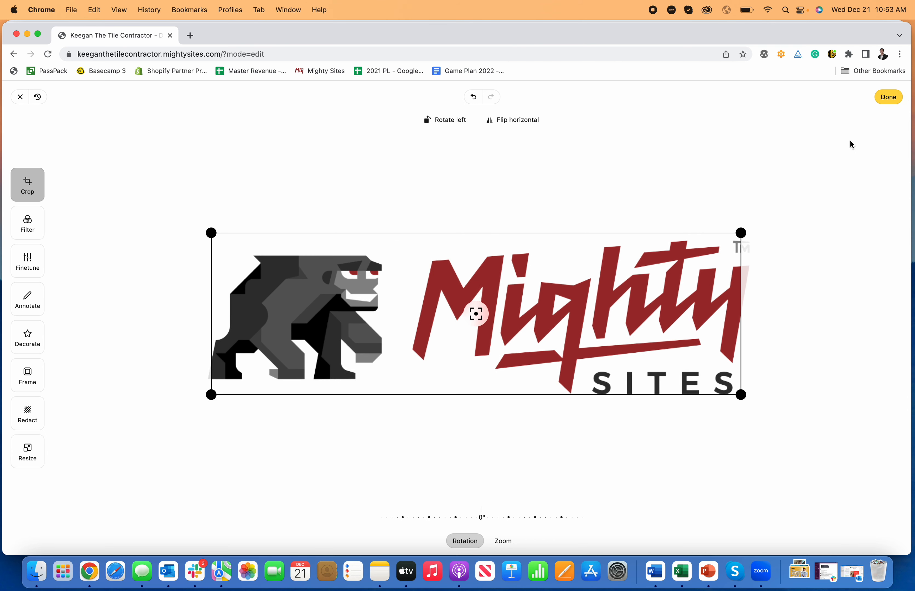
{"action": "left_click_drag", "start_coordinate": [738, 233], "coordinate": [767, 220]}
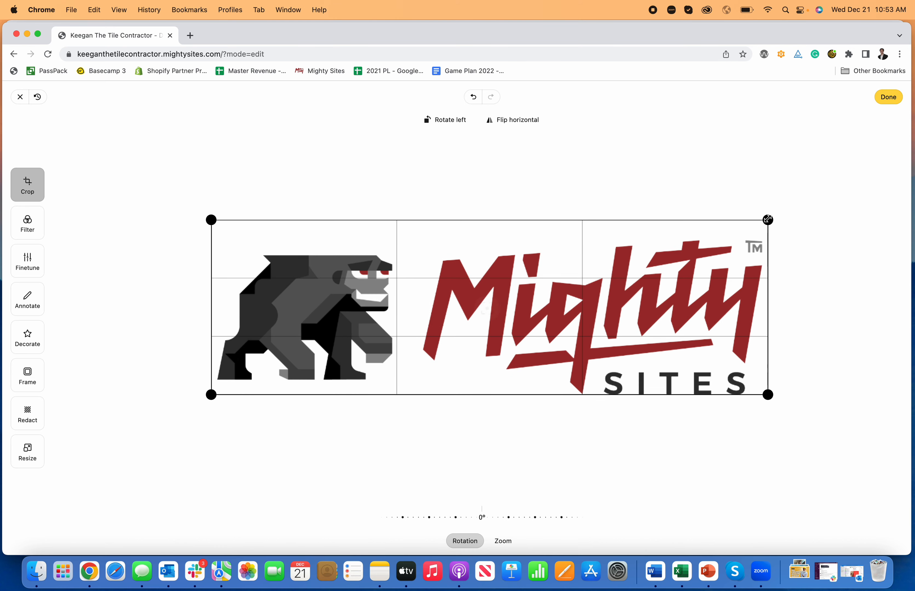
{"action": "left_click_drag", "start_coordinate": [768, 395], "coordinate": [767, 404]}
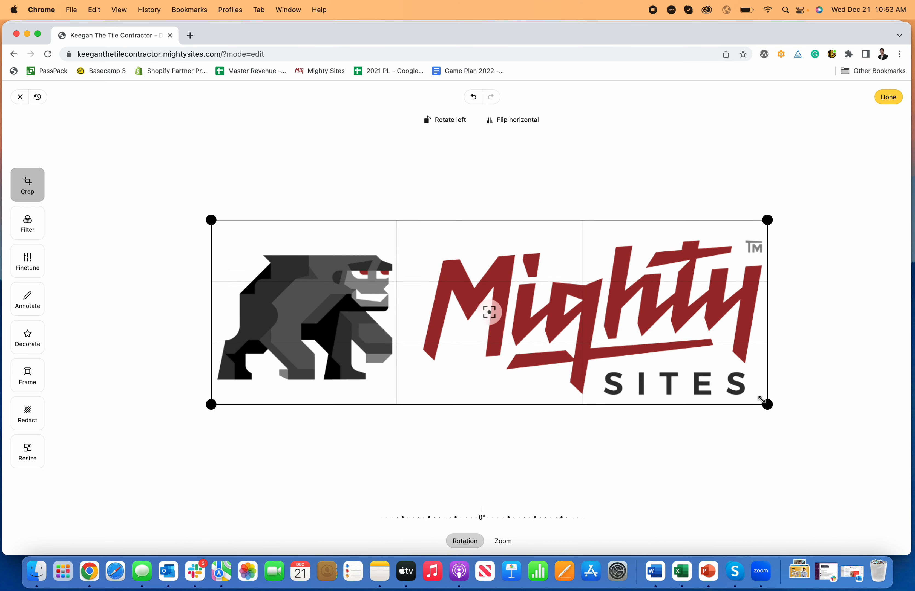
{"action": "left_click_drag", "start_coordinate": [219, 212], "coordinate": [214, 223]}
{"action": "left_click", "coordinate": [887, 98]}
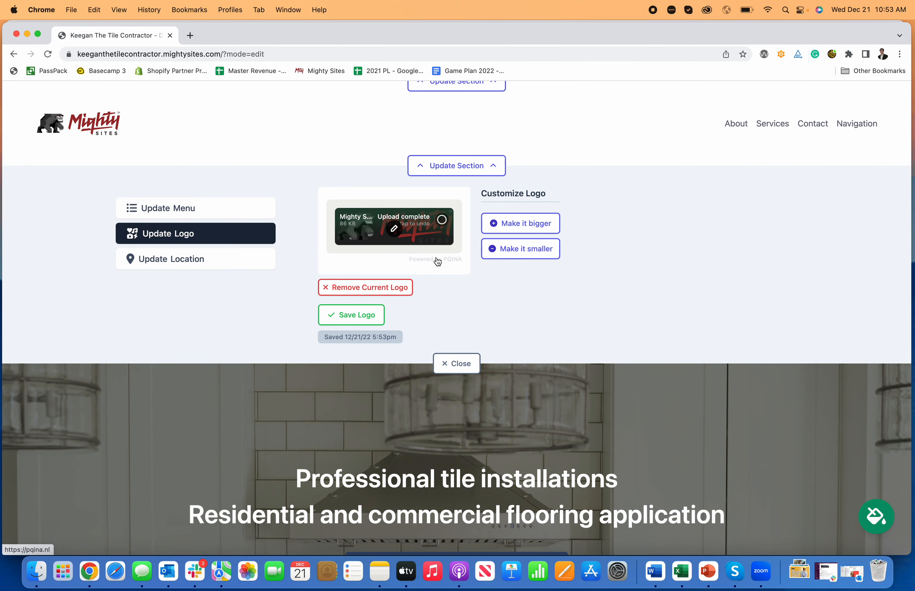
{"action": "left_click", "coordinate": [356, 316]}
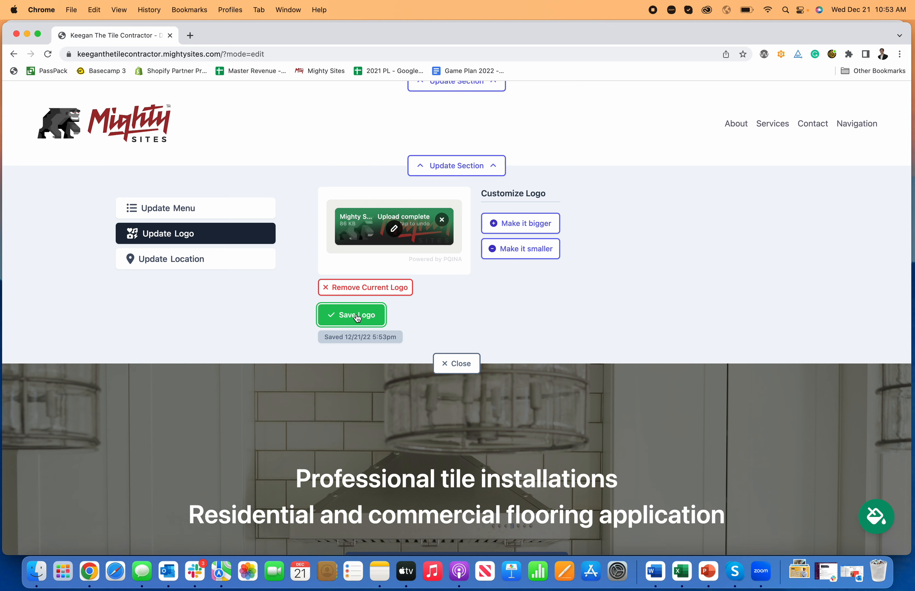
{"action": "left_click", "coordinate": [456, 364]}
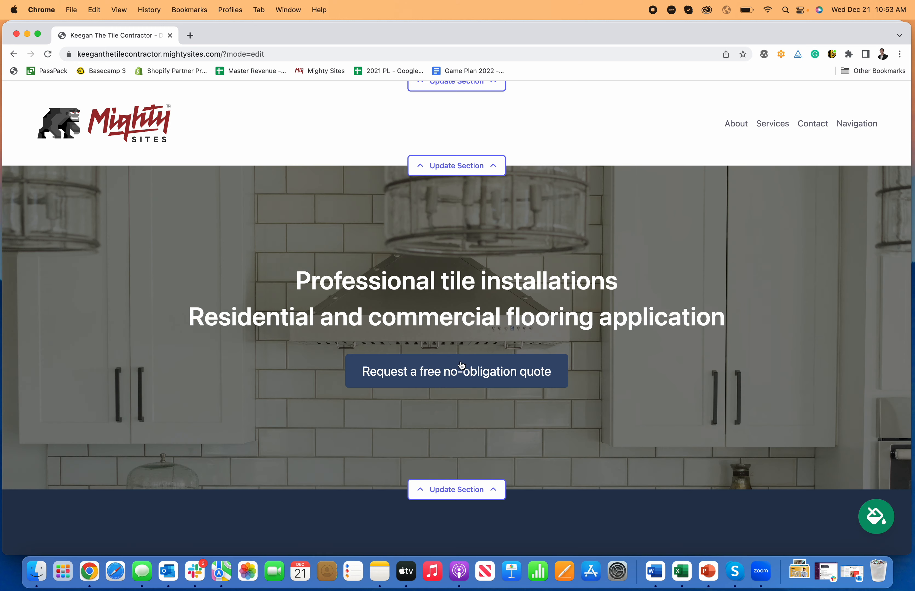
Change the hero title to Professional Tile Contractor.
{"action": "scroll", "coordinate": [133, 152], "scroll_direction": "up", "scroll_amount": 2}
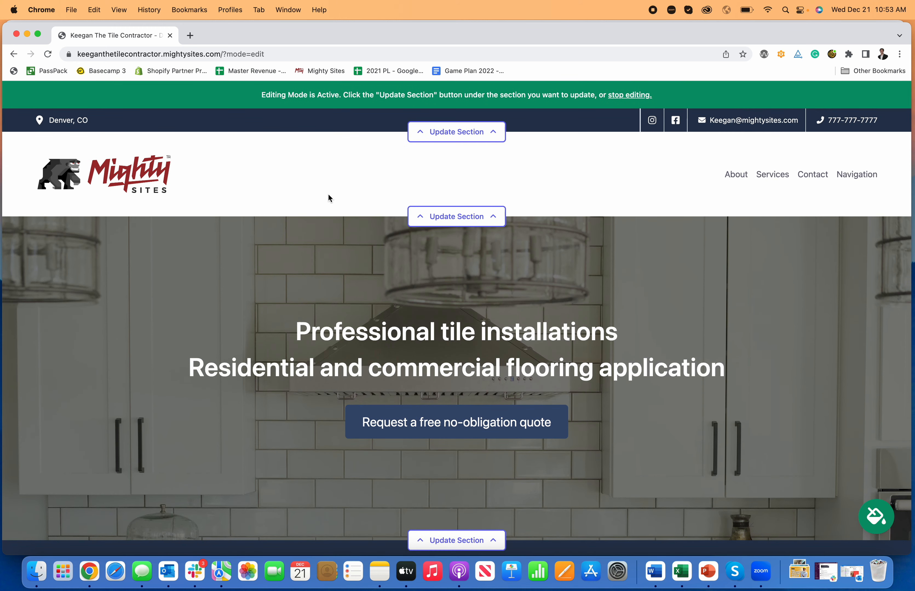
{"action": "scroll", "coordinate": [409, 211], "scroll_direction": "down", "scroll_amount": 1}
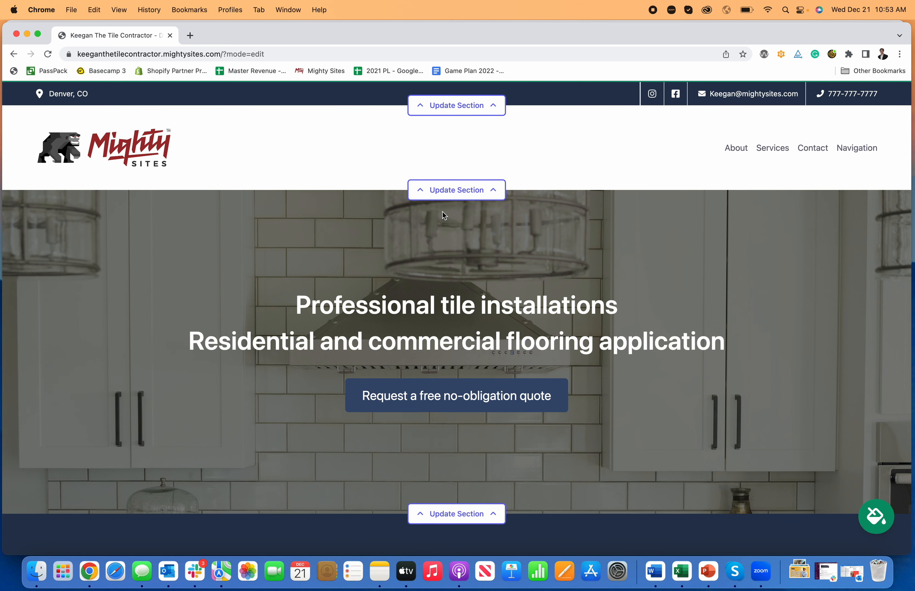
{"action": "scroll", "coordinate": [446, 228], "scroll_direction": "down", "scroll_amount": 2}
{"action": "scroll", "coordinate": [497, 341], "scroll_direction": "down", "scroll_amount": 1}
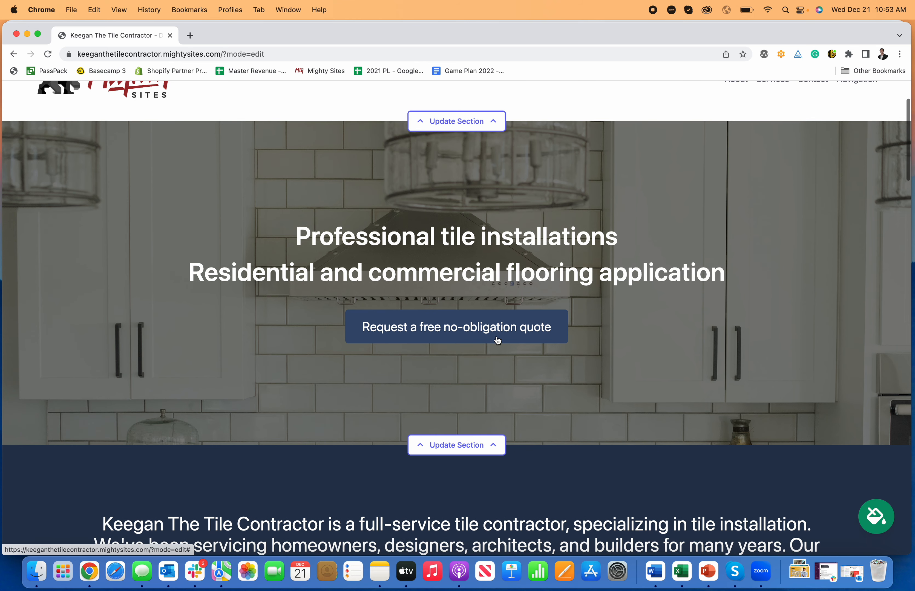
{"action": "left_click", "coordinate": [476, 452]}
{"action": "scroll", "coordinate": [475, 453], "scroll_direction": "down", "scroll_amount": 3}
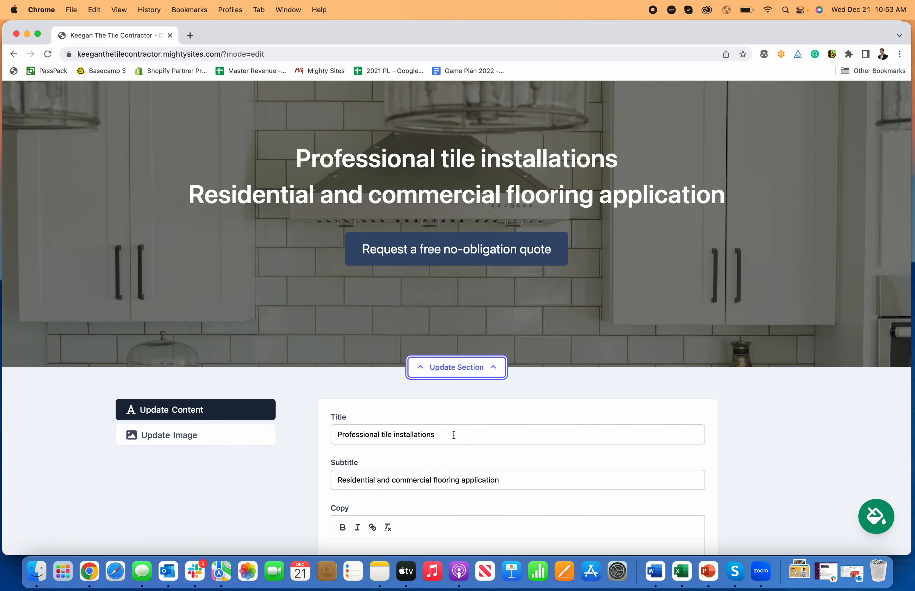
{"action": "left_click_drag", "start_coordinate": [454, 435], "coordinate": [396, 432]}
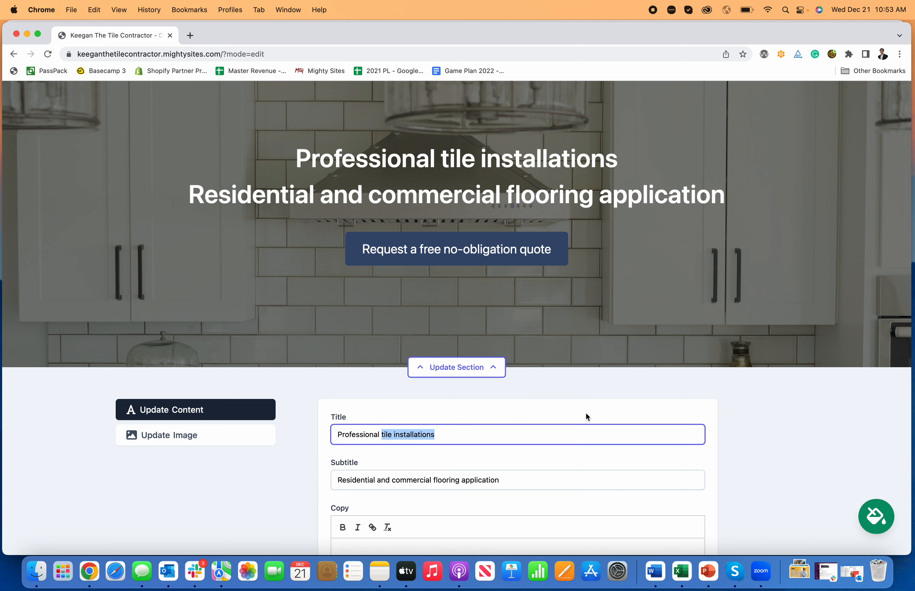
{"action": "type", "text": "Tile C"}
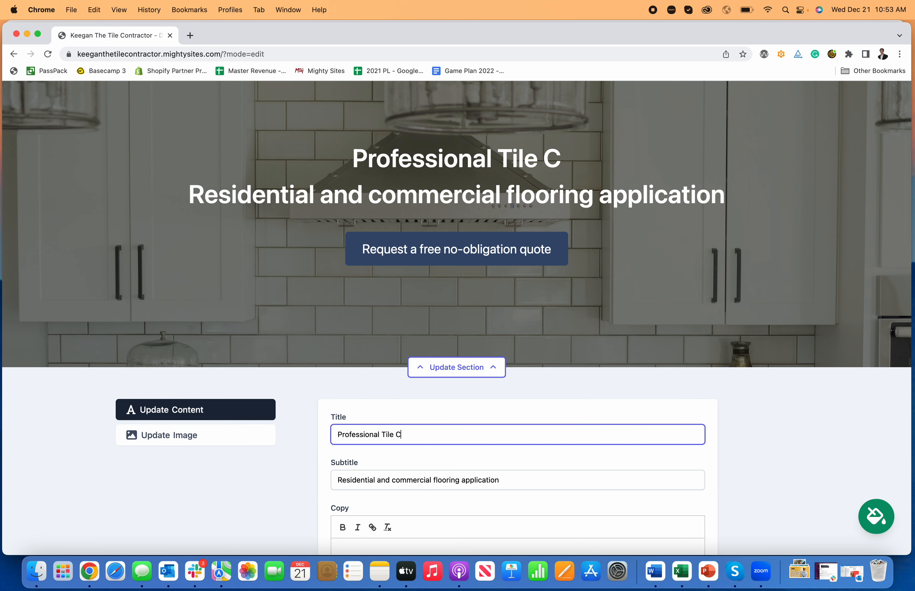
{"action": "type", "text": "ontractor"}
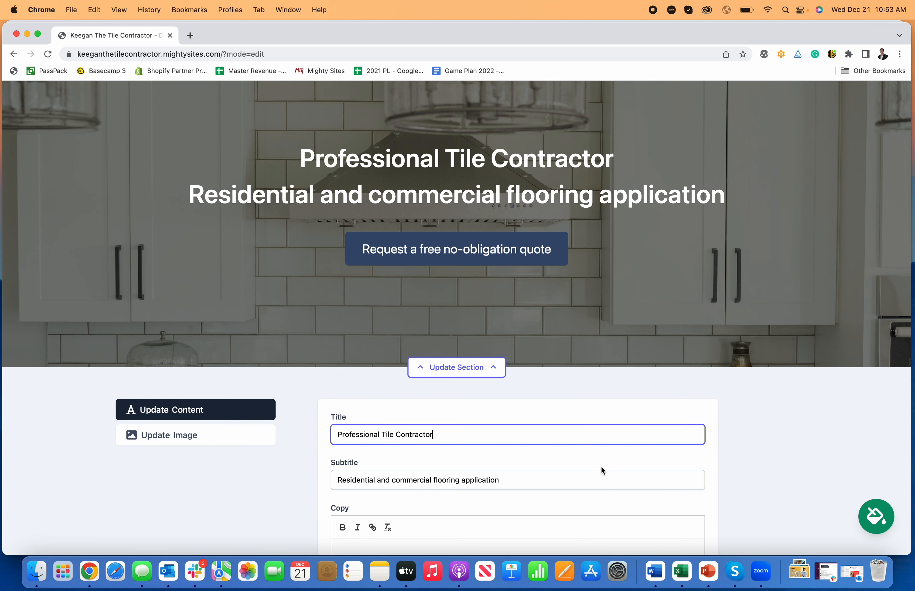
Write two lines of hero copy about years of quality experience and testimonials.
{"action": "scroll", "coordinate": [598, 465], "scroll_direction": "down", "scroll_amount": 2}
{"action": "scroll", "coordinate": [492, 442], "scroll_direction": "down", "scroll_amount": 3}
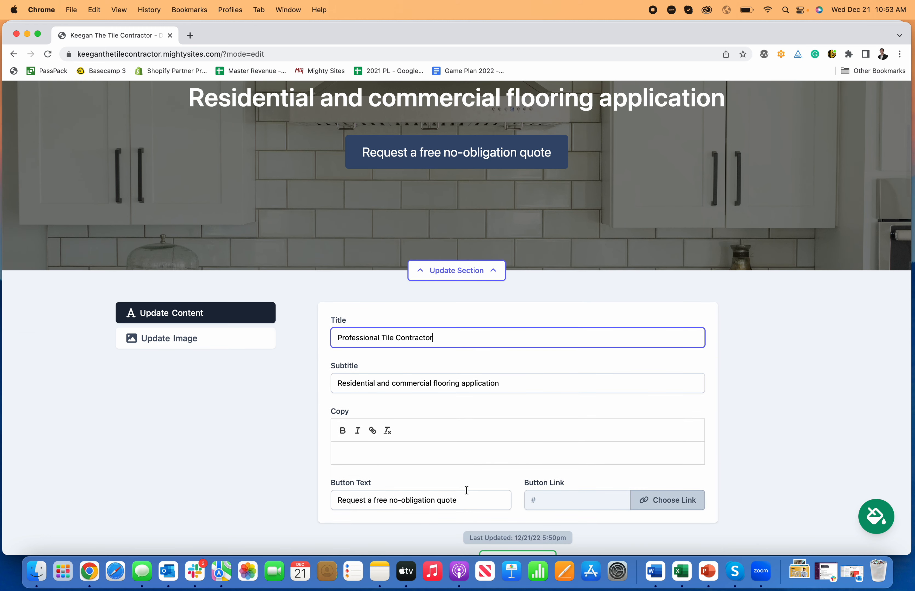
{"action": "left_click", "coordinate": [481, 449]}
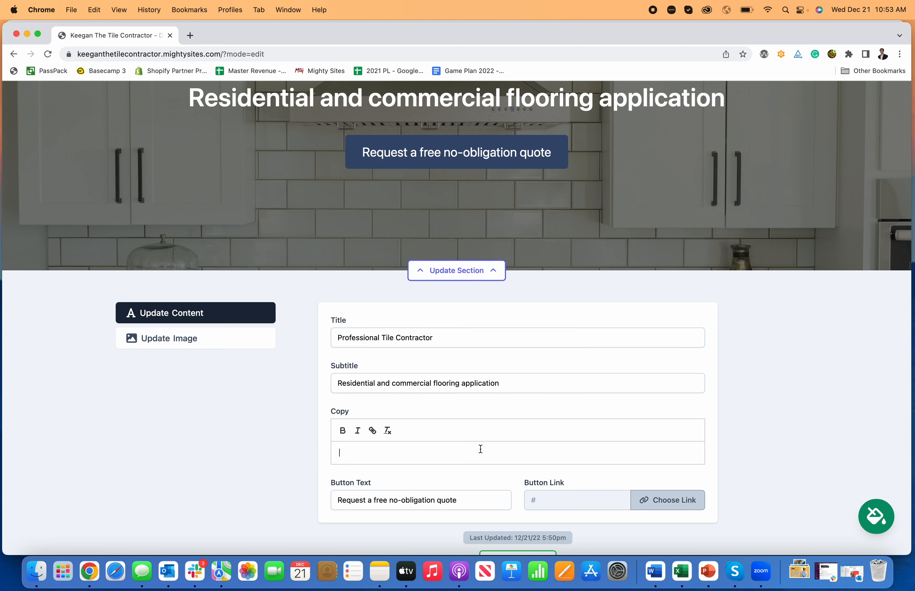
{"action": "type", "text": "Serving the community for decades. y"}
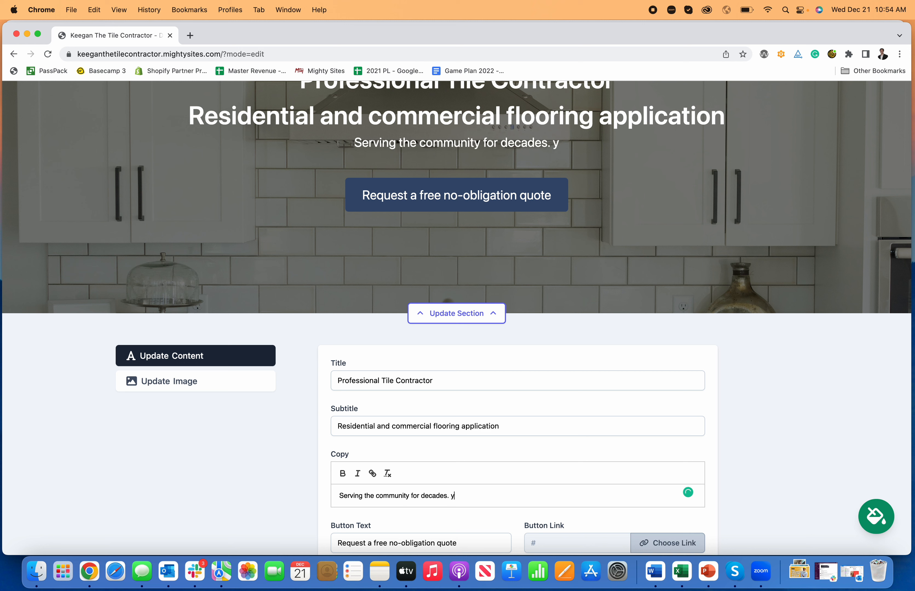
{"action": "type", "text": "ears"}
{"action": "key", "text": "BackSpace"}
{"action": "key", "text": "BackSpace"}
{"action": "key", "text": "BackSpace"}
{"action": "key", "text": "BackSpace"}
{"action": "type", "text": "ears "}
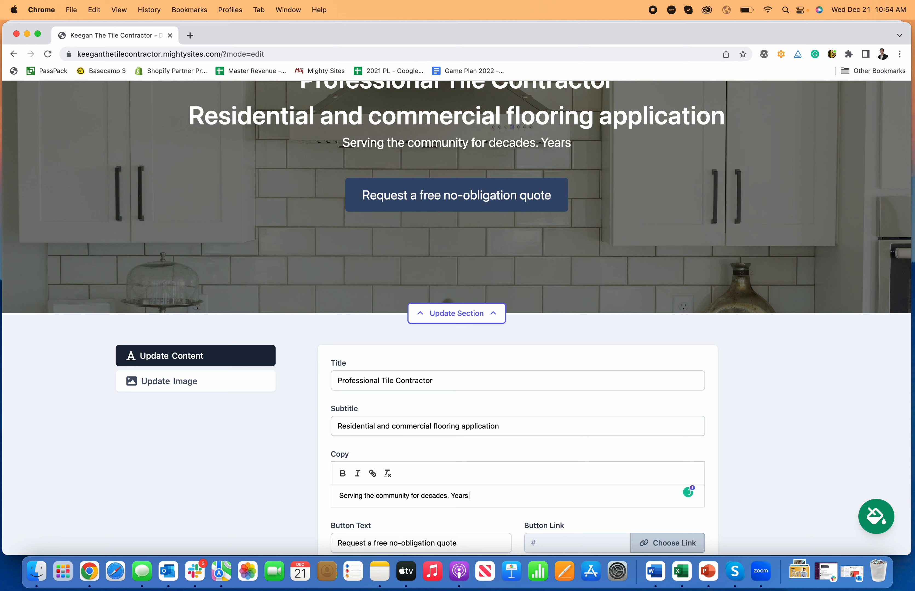
{"action": "type", "text": "of quality exp"}
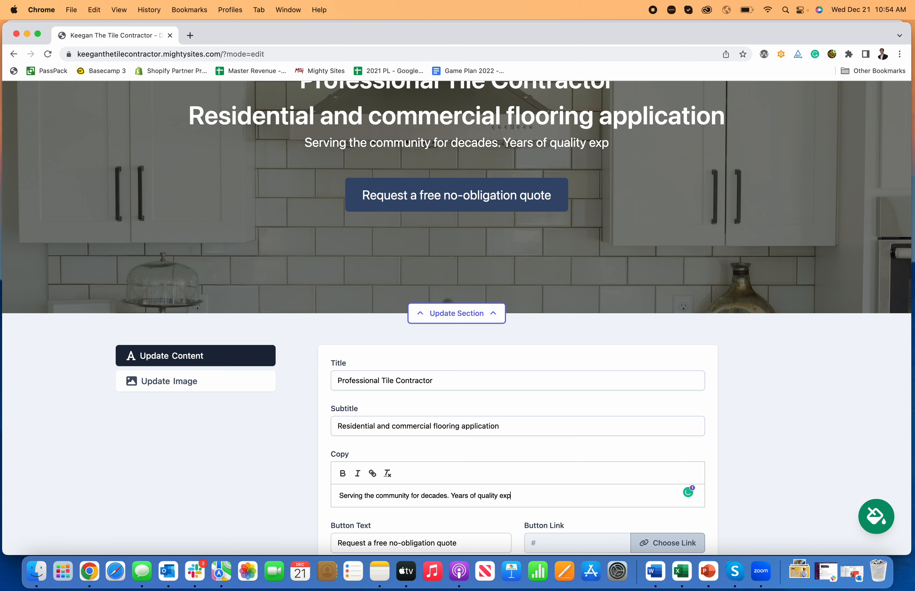
{"action": "type", "text": "erience and testimonials."}
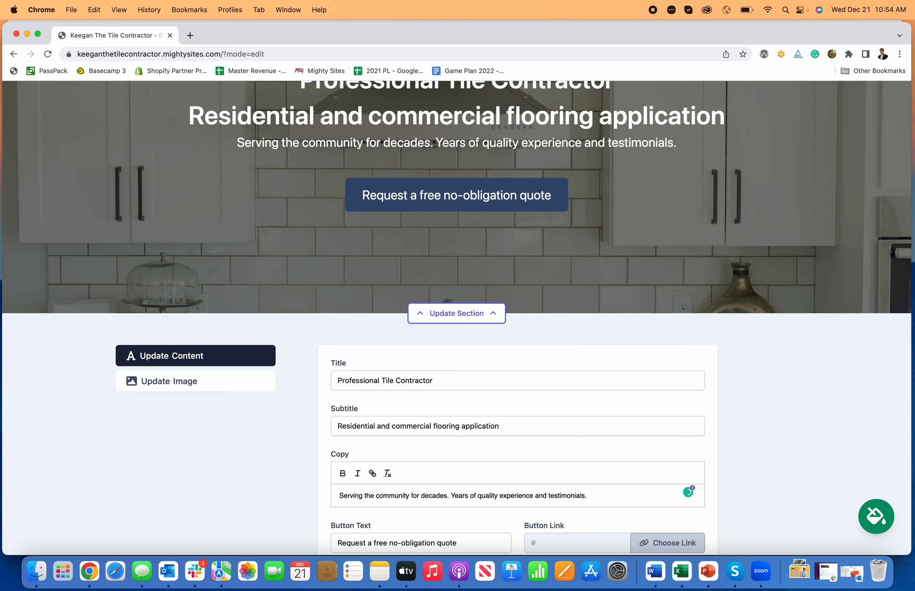
{"action": "key", "text": "Return"}
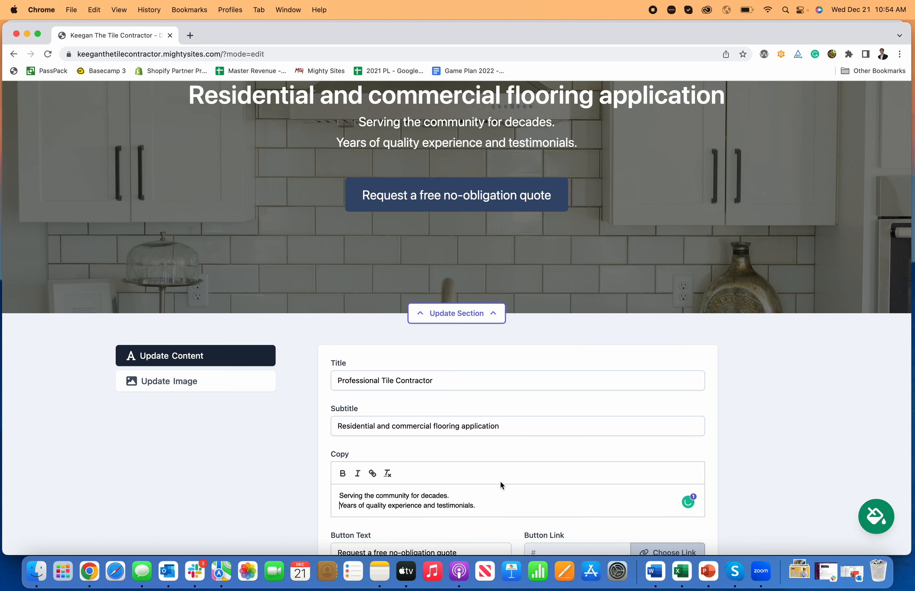
{"action": "scroll", "coordinate": [500, 481], "scroll_direction": "up", "scroll_amount": 5}
{"action": "scroll", "coordinate": [484, 377], "scroll_direction": "up", "scroll_amount": 2}
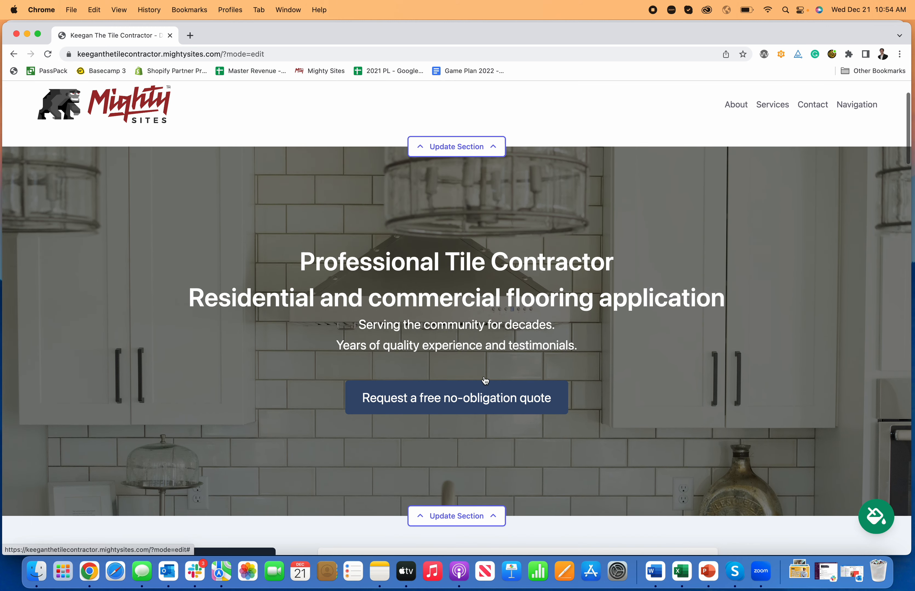
{"action": "scroll", "coordinate": [484, 376], "scroll_direction": "down", "scroll_amount": 8}
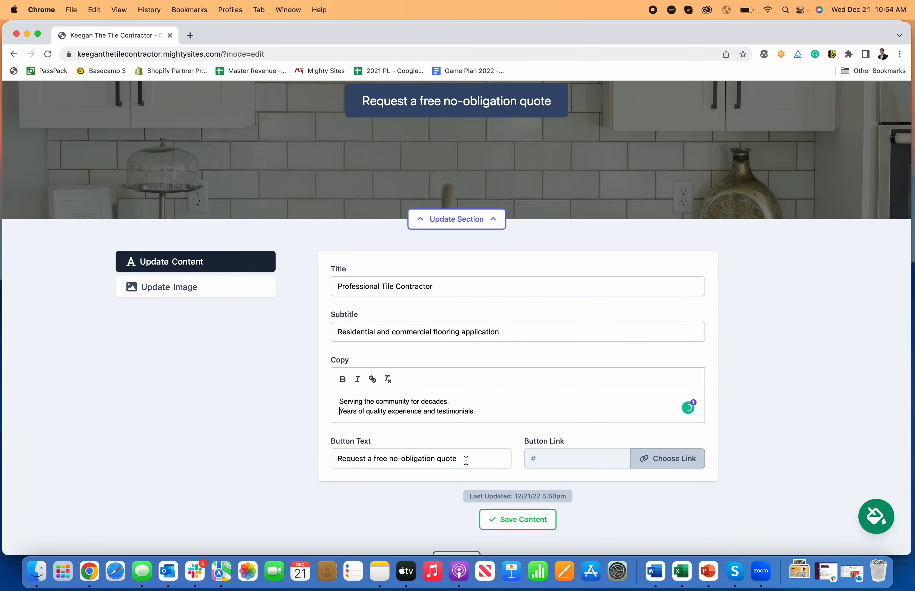
Change the hero button text to Request Quote.
{"action": "left_click_drag", "start_coordinate": [459, 459], "coordinate": [370, 458]}
{"action": "type", "text": "Quote"}
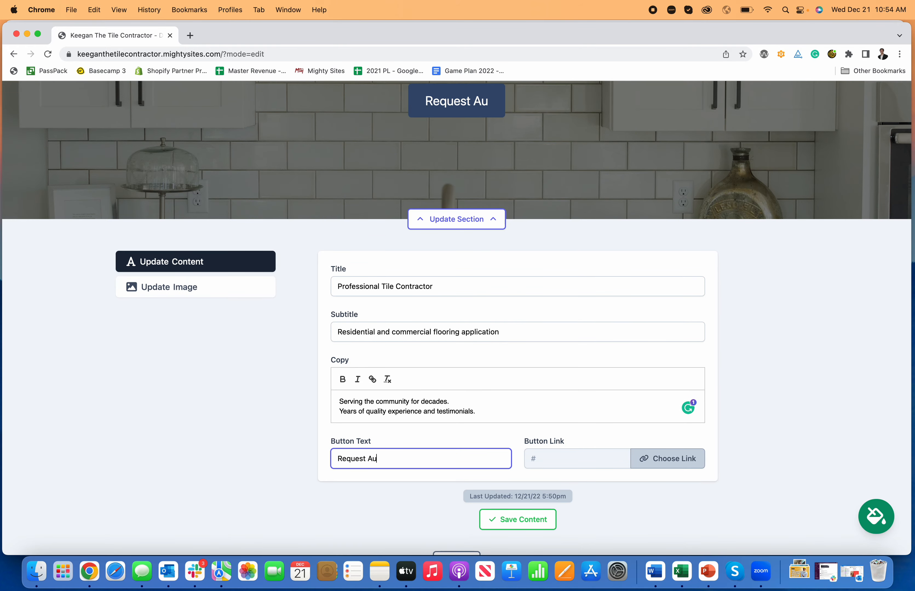
{"action": "key", "text": "BackSpace"}
{"action": "key", "text": "BackSpace"}
{"action": "key", "text": "BackSpace"}
{"action": "key", "text": "BackSpace"}
{"action": "key", "text": "BackSpace"}
{"action": "type", "text": "Quote"}
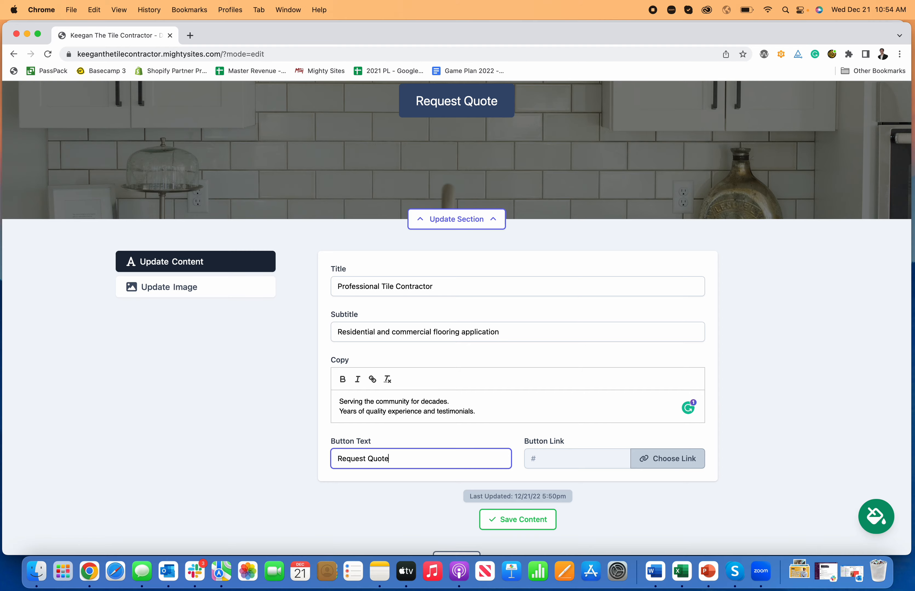
{"action": "scroll", "coordinate": [410, 351], "scroll_direction": "up", "scroll_amount": 2}
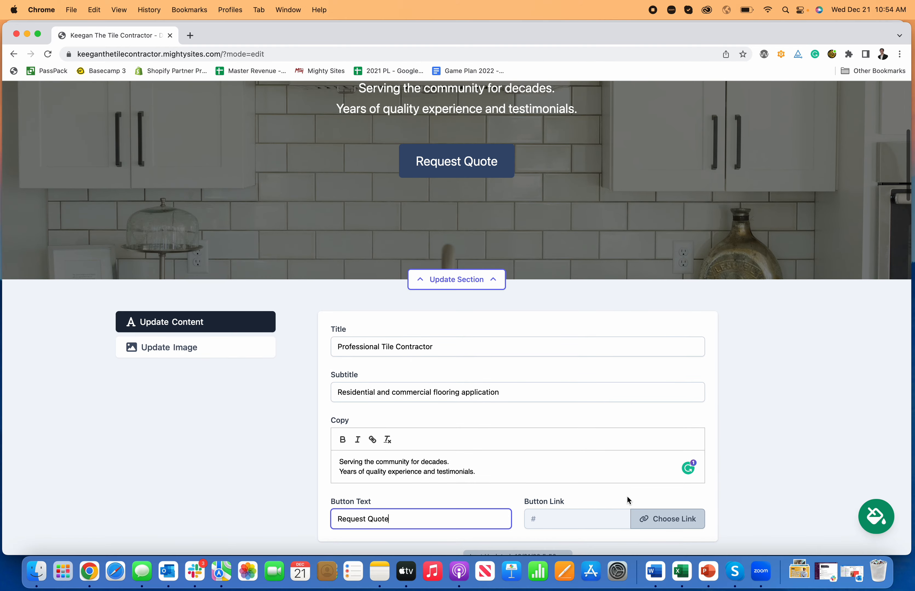
Link the Request Quote button to the Home page Lead Form section and save the hero.
{"action": "left_click", "coordinate": [678, 520]}
{"action": "left_click", "coordinate": [460, 337]}
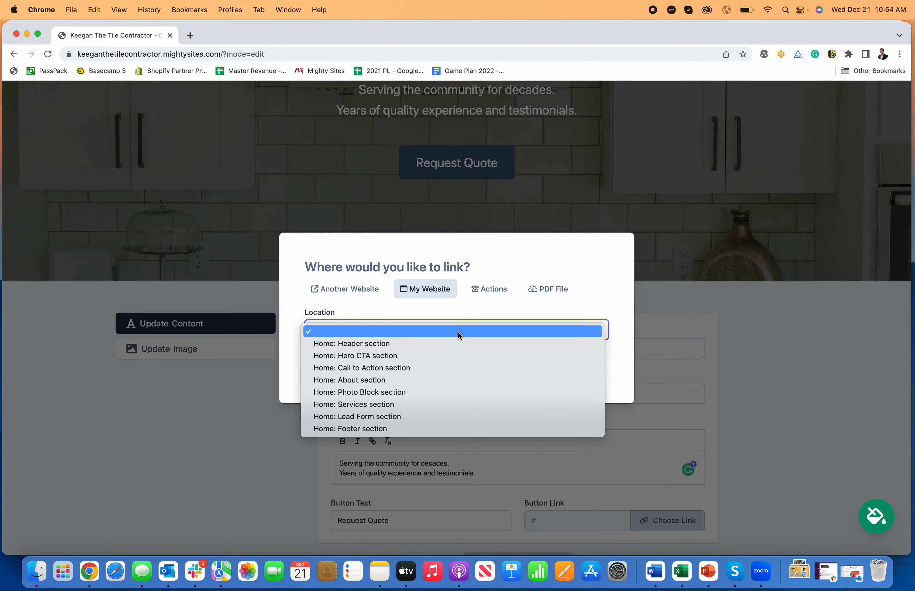
{"action": "left_click", "coordinate": [385, 415]}
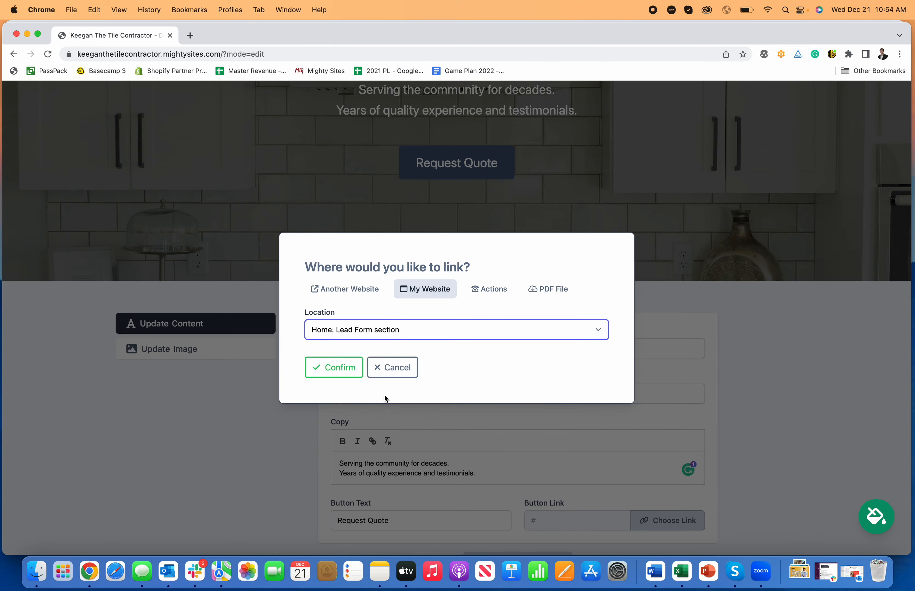
{"action": "left_click", "coordinate": [338, 368]}
{"action": "scroll", "coordinate": [576, 402], "scroll_direction": "down", "scroll_amount": 4}
{"action": "left_click", "coordinate": [517, 450]}
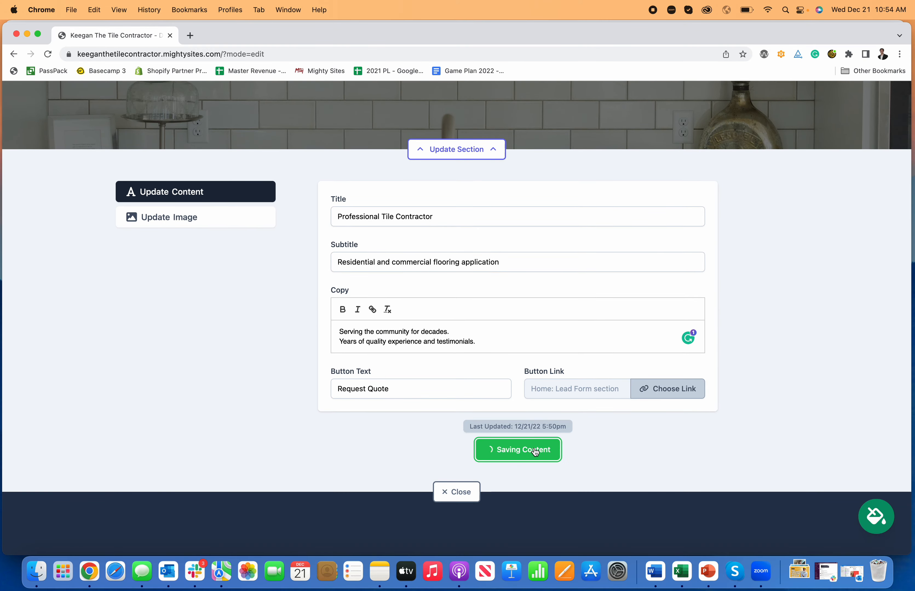
{"action": "left_click", "coordinate": [466, 151]}
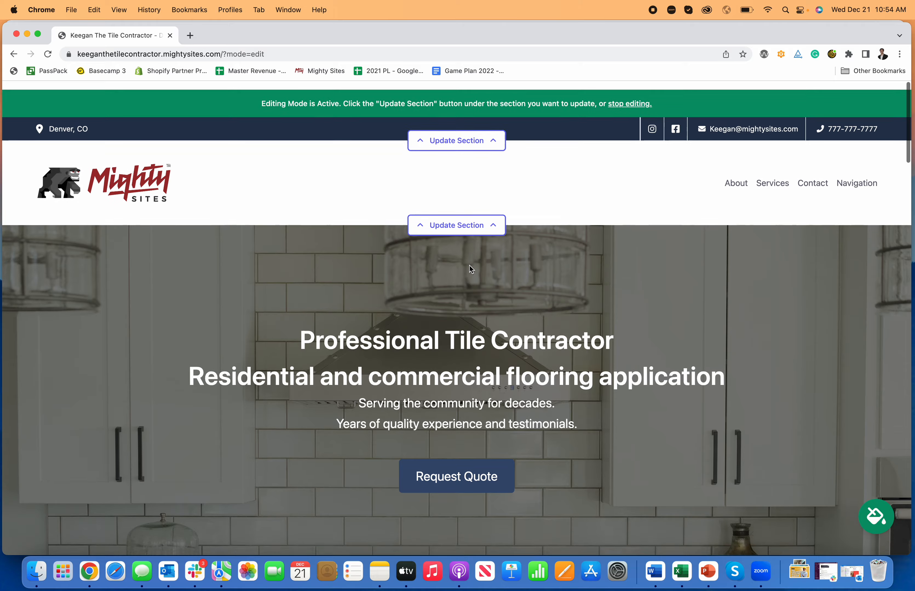
{"action": "scroll", "coordinate": [470, 266], "scroll_direction": "down", "scroll_amount": 3}
{"action": "left_click", "coordinate": [478, 359]}
{"action": "scroll", "coordinate": [484, 354], "scroll_direction": "down", "scroll_amount": 4}
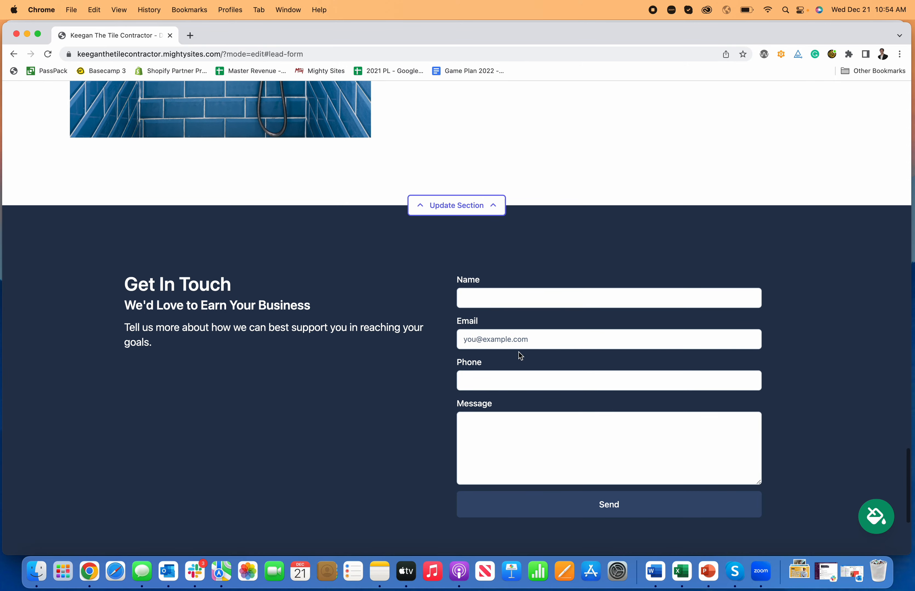
{"action": "scroll", "coordinate": [483, 319], "scroll_direction": "up", "scroll_amount": 6}
{"action": "scroll", "coordinate": [482, 319], "scroll_direction": "up", "scroll_amount": 15}
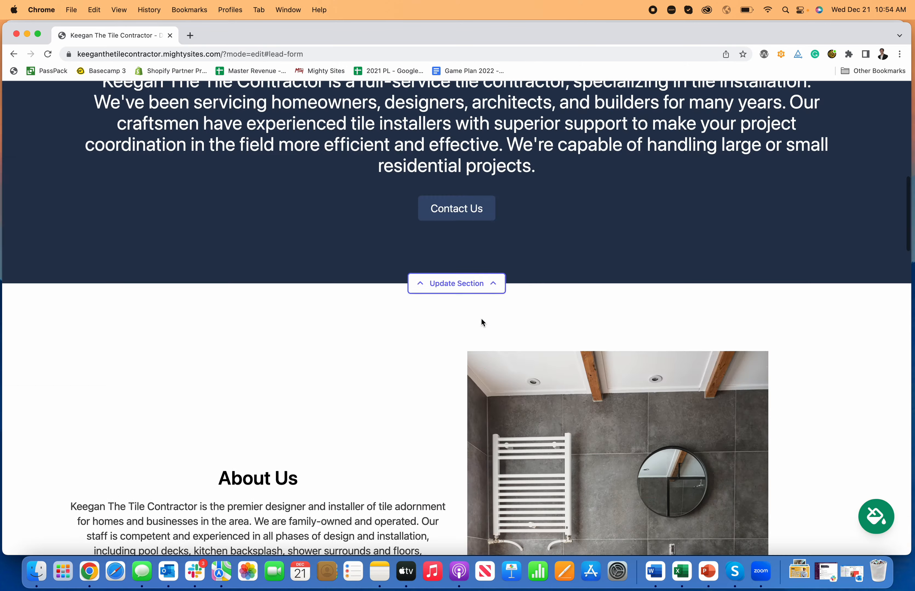
{"action": "scroll", "coordinate": [477, 320], "scroll_direction": "down", "scroll_amount": 3}
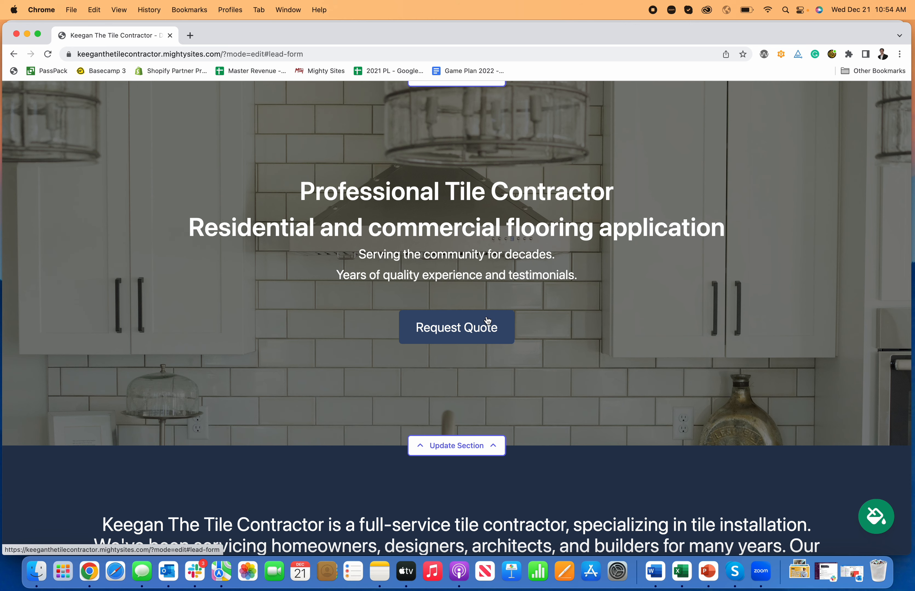
{"action": "scroll", "coordinate": [487, 319], "scroll_direction": "up", "scroll_amount": 4}
{"action": "scroll", "coordinate": [487, 320], "scroll_direction": "down", "scroll_amount": 11}
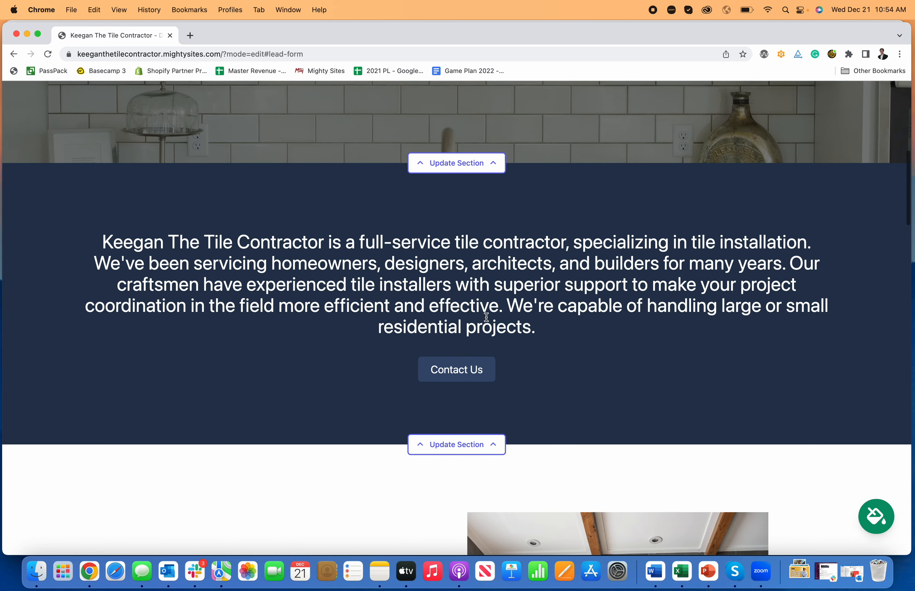
Add the line 'This is how you make a website for a tile contractor.' to the intro copy.
{"action": "left_click", "coordinate": [465, 436]}
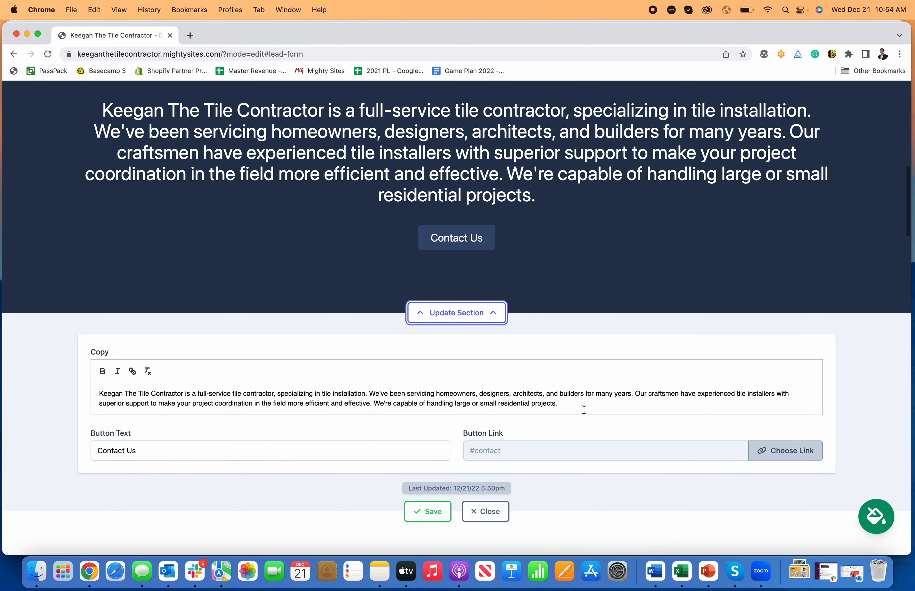
{"action": "left_click", "coordinate": [584, 410]}
{"action": "key", "text": "Return"}
{"action": "key", "text": "Return"}
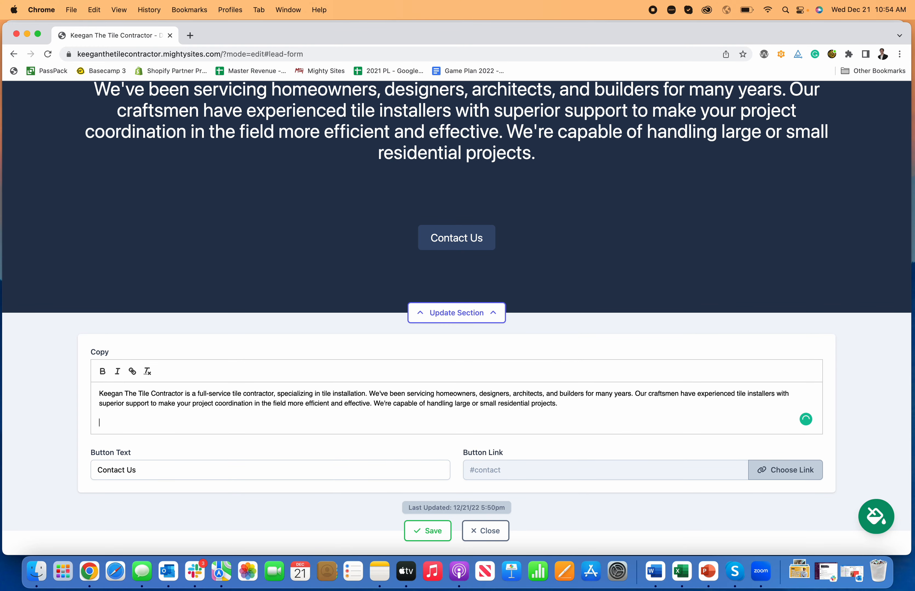
{"action": "type", "text": "This is how you makk"}
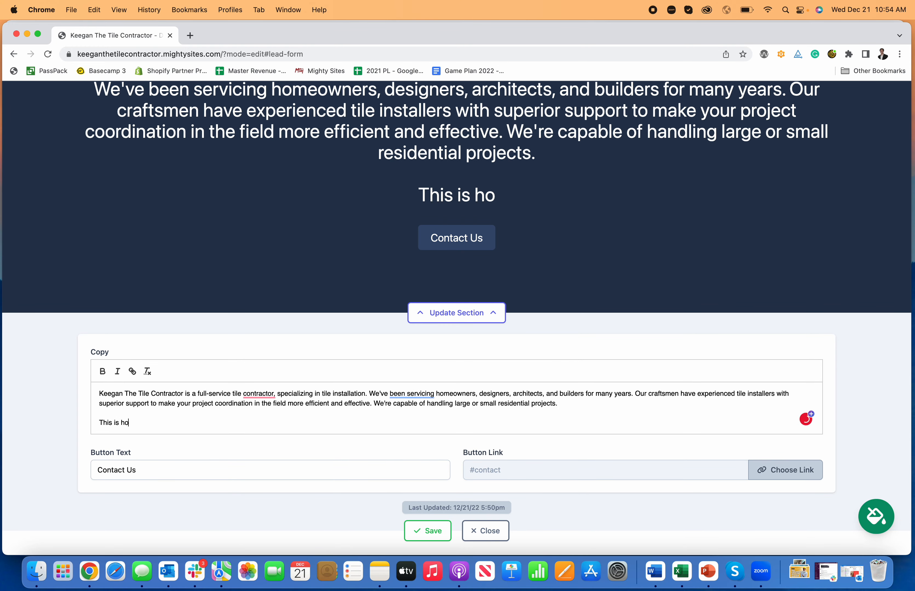
{"action": "key", "text": "BackSpace"}
{"action": "type", "text": "e a"}
{"action": "key", "text": "BackSpace"}
{"action": "key", "text": "BackSpace"}
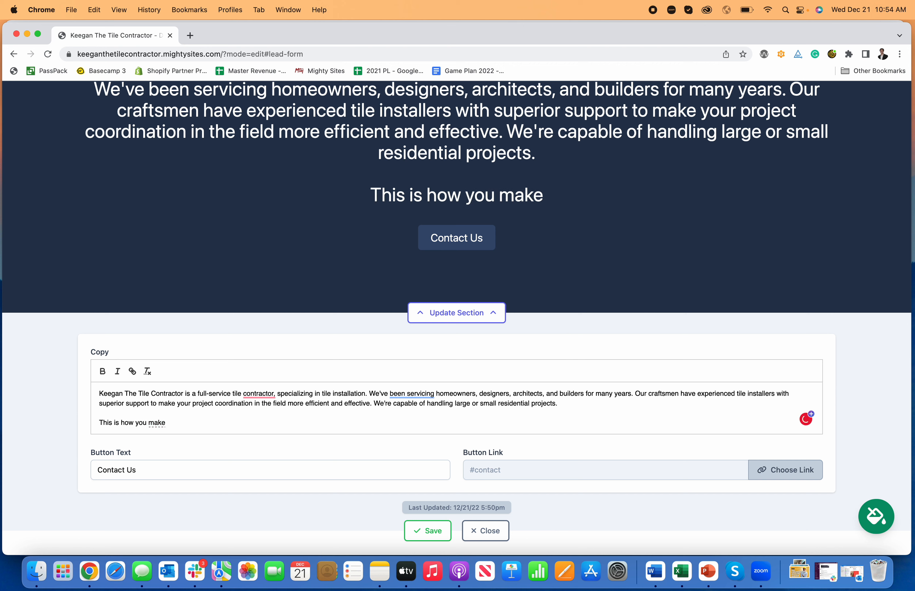
{"action": "type", "text": "a website for "}
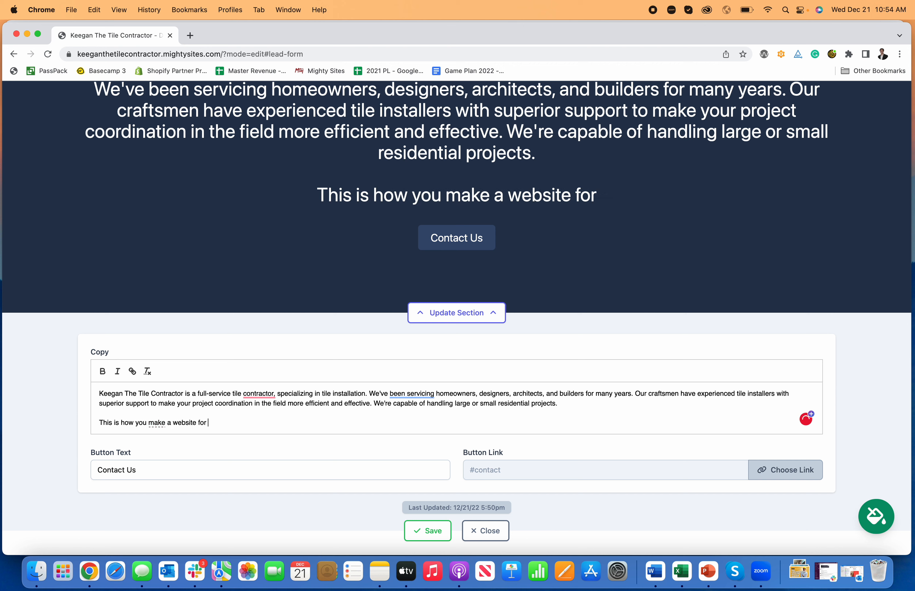
{"action": "type", "text": "a tile contractor."}
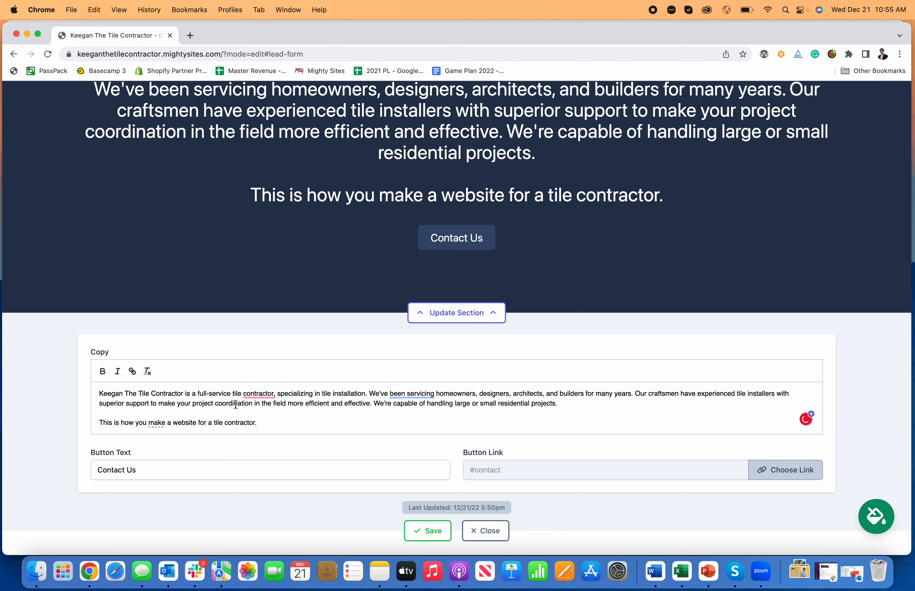
Relabel the intro button from Contact Us to 'Call Today', link it to Click to Call, and save.
{"action": "double_click", "coordinate": [290, 470]}
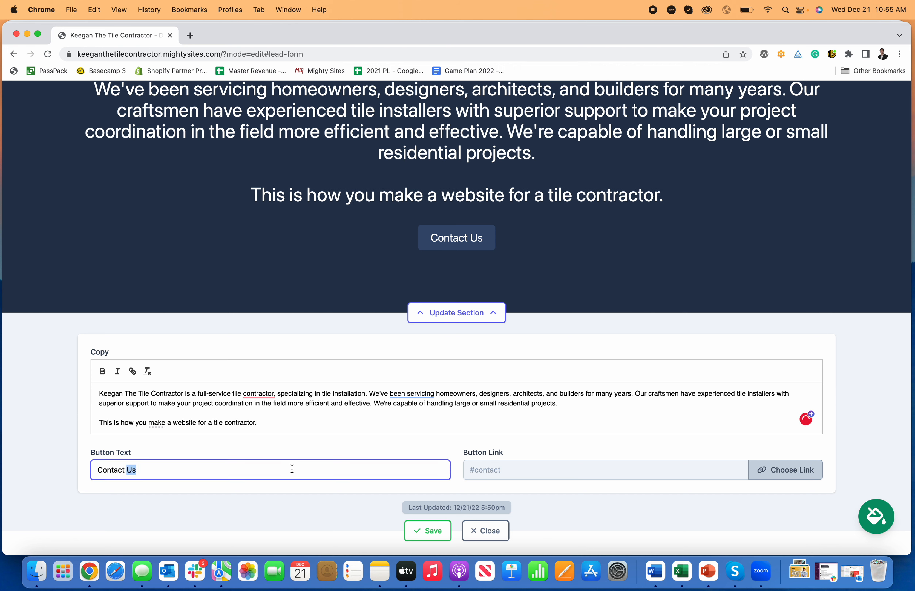
{"action": "triple_click", "coordinate": [292, 469]}
{"action": "type", "text": "Cal"}
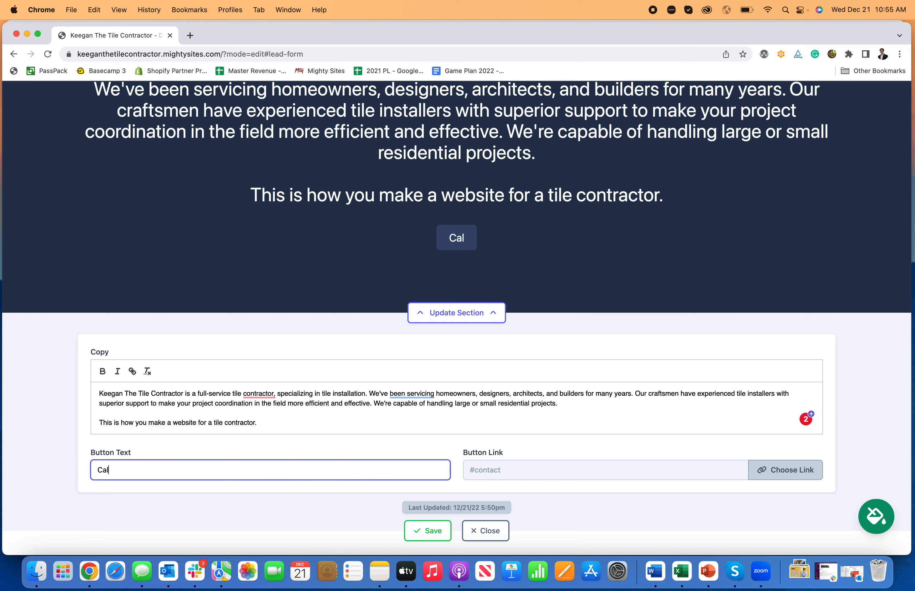
{"action": "type", "text": "l To"}
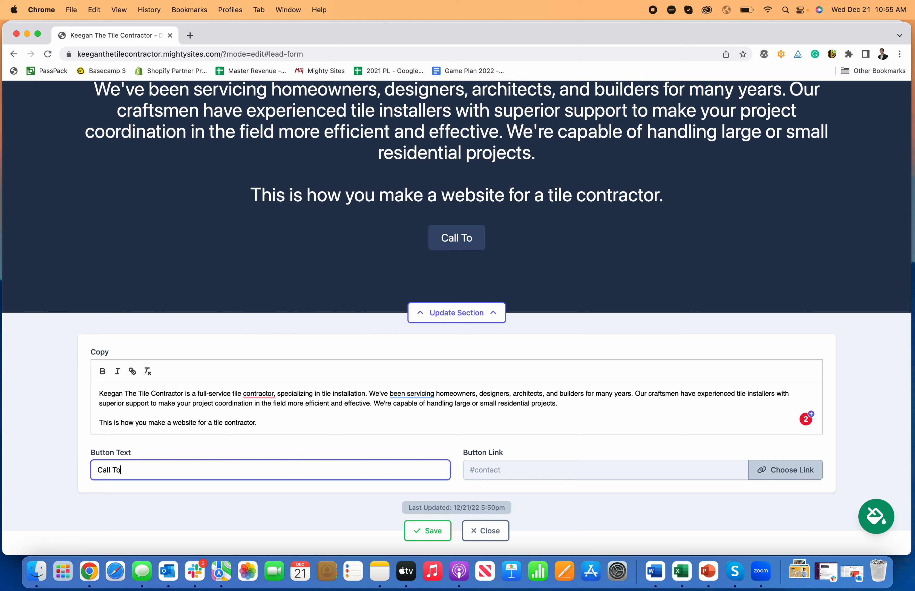
{"action": "type", "text": "day"}
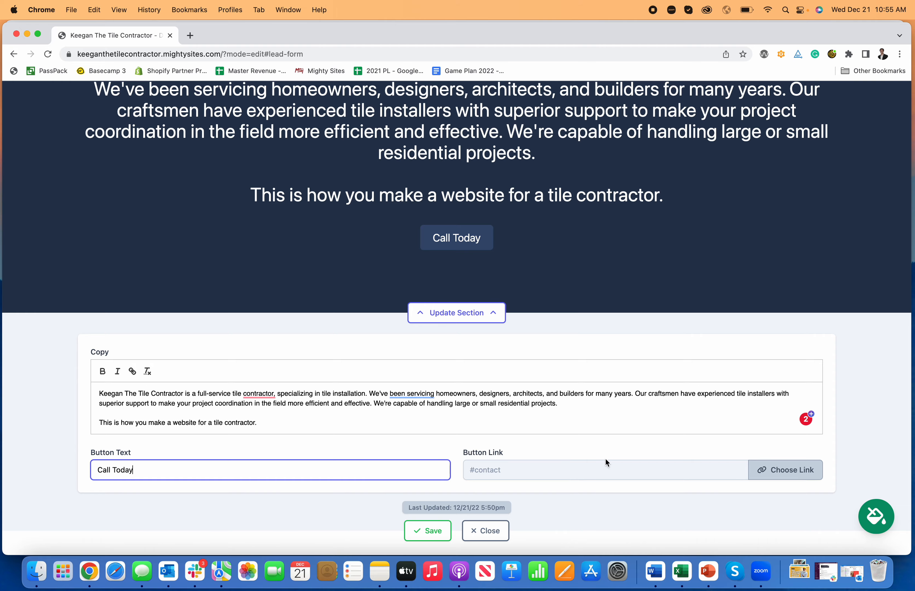
{"action": "left_click", "coordinate": [783, 467]}
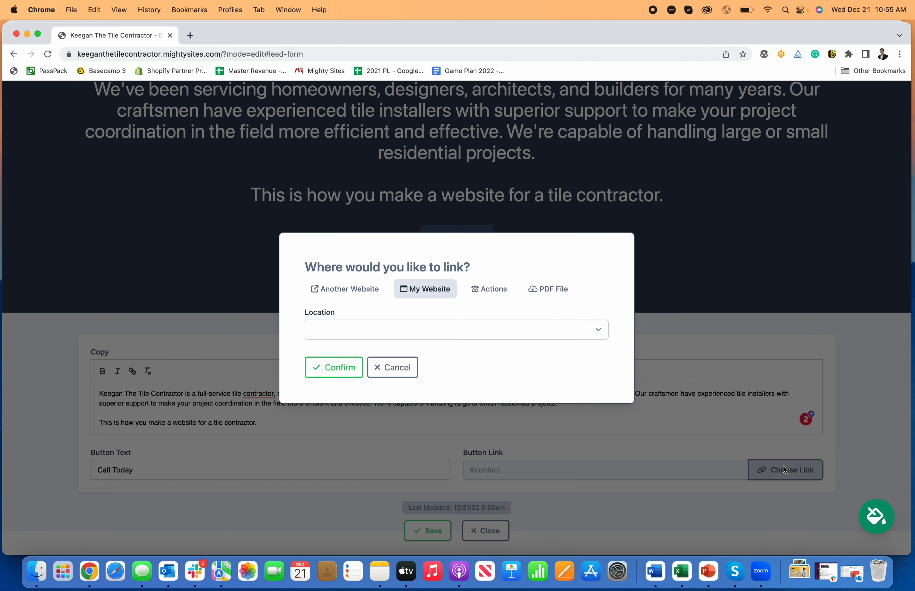
{"action": "left_click", "coordinate": [489, 290]}
{"action": "left_click", "coordinate": [467, 271]}
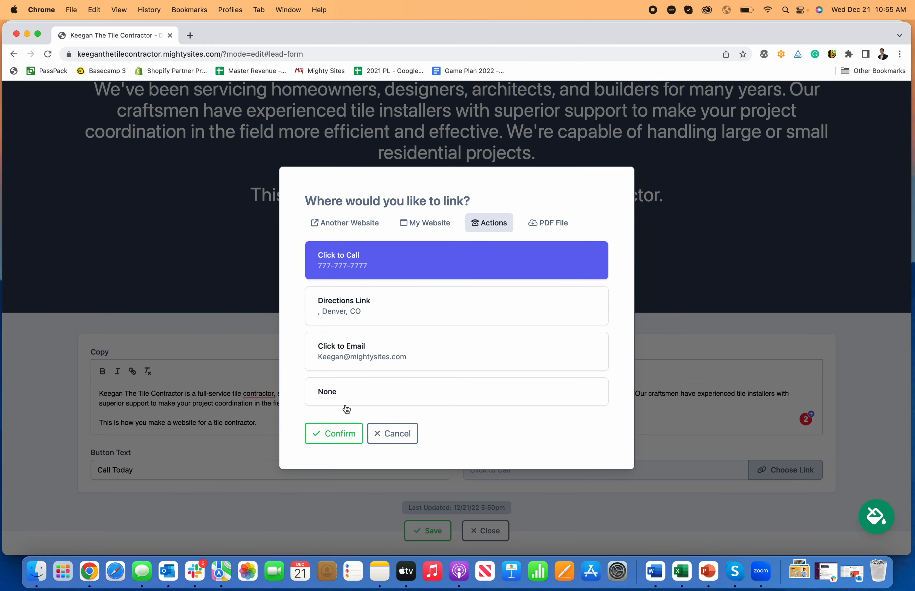
{"action": "left_click", "coordinate": [338, 433]}
{"action": "left_click", "coordinate": [427, 531]}
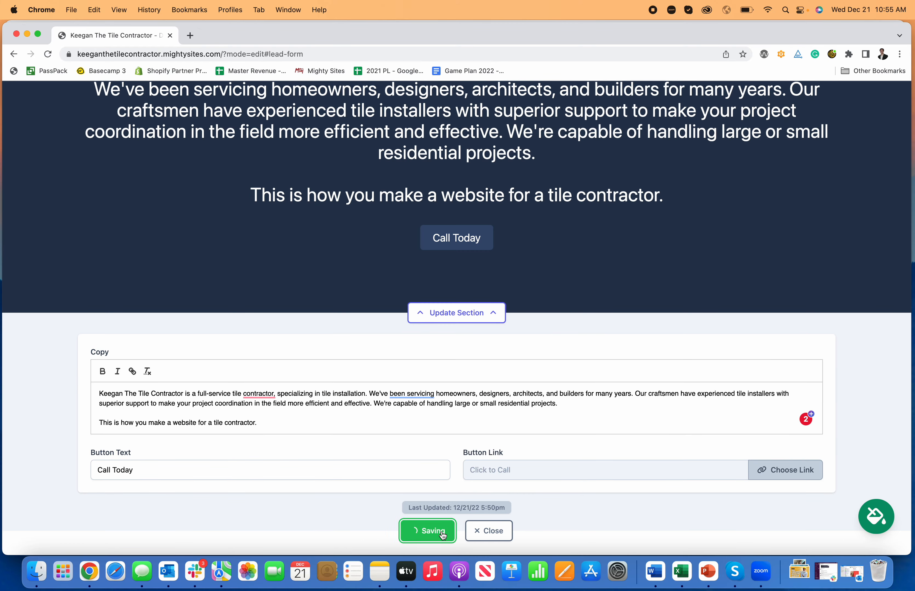
{"action": "left_click", "coordinate": [496, 534]}
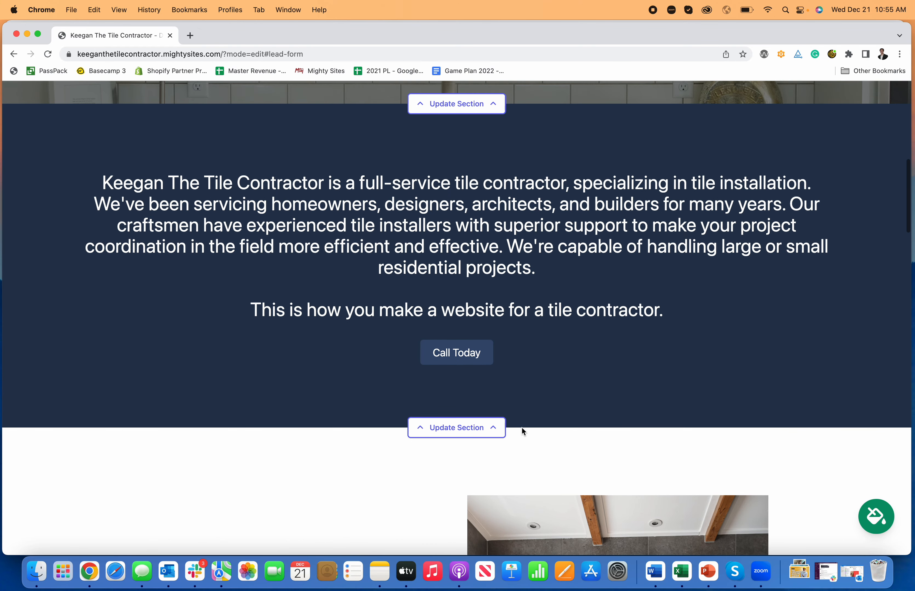
Scroll down to the About Us section and bring up its Update Section panel.
{"action": "scroll", "coordinate": [506, 433], "scroll_direction": "up", "scroll_amount": 9}
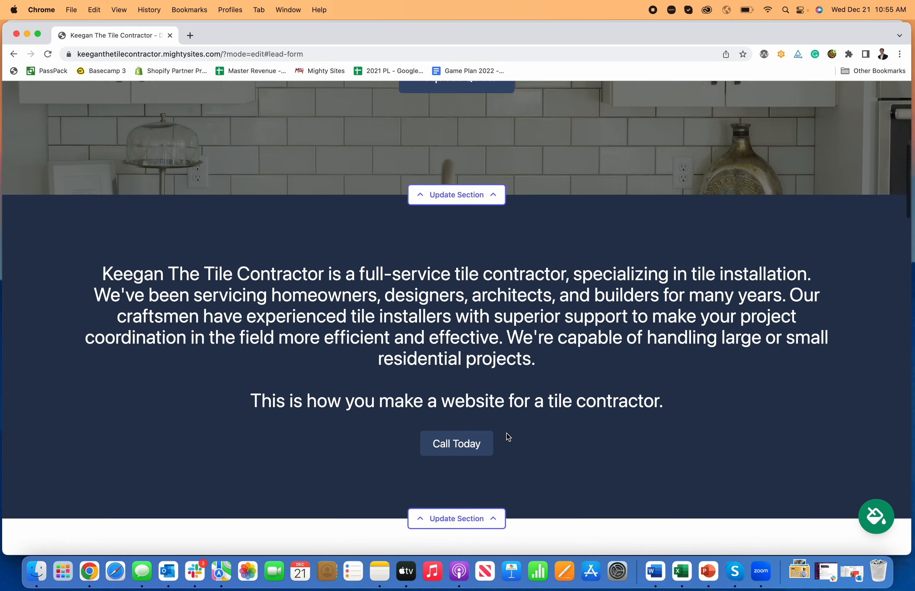
{"action": "scroll", "coordinate": [506, 433], "scroll_direction": "down", "scroll_amount": 1}
{"action": "scroll", "coordinate": [506, 433], "scroll_direction": "down", "scroll_amount": 10}
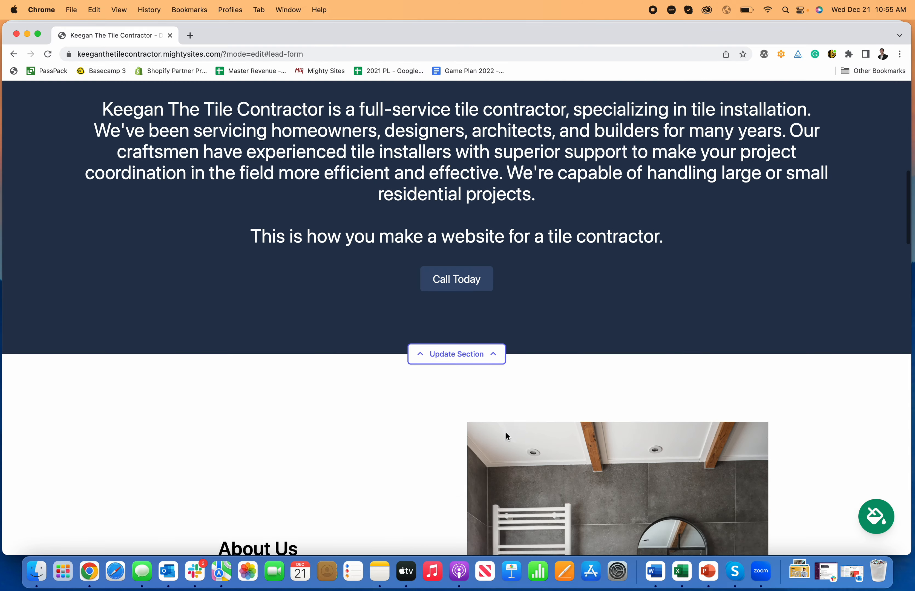
{"action": "scroll", "coordinate": [453, 450], "scroll_direction": "up", "scroll_amount": 1}
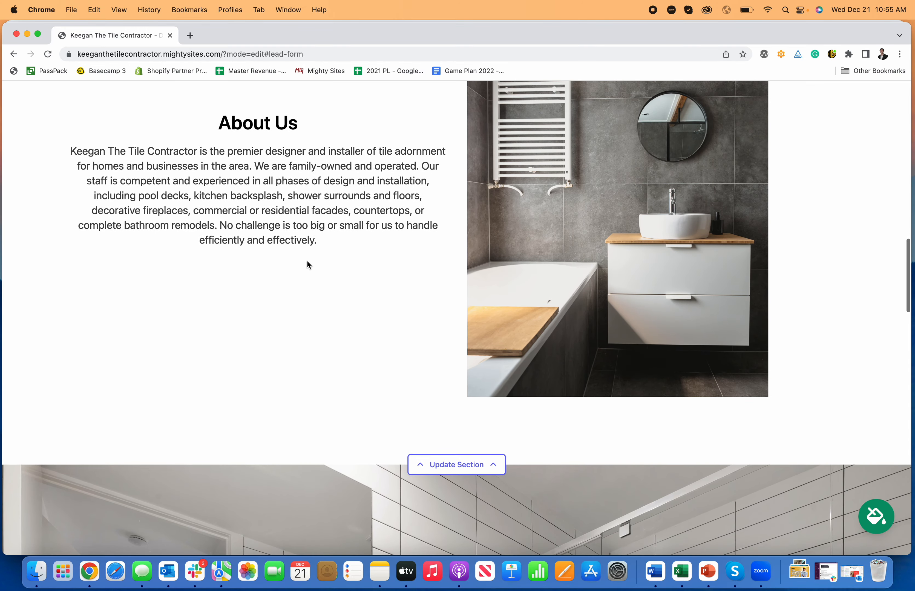
{"action": "left_click", "coordinate": [462, 461]}
{"action": "scroll", "coordinate": [620, 311], "scroll_direction": "up", "scroll_amount": 3}
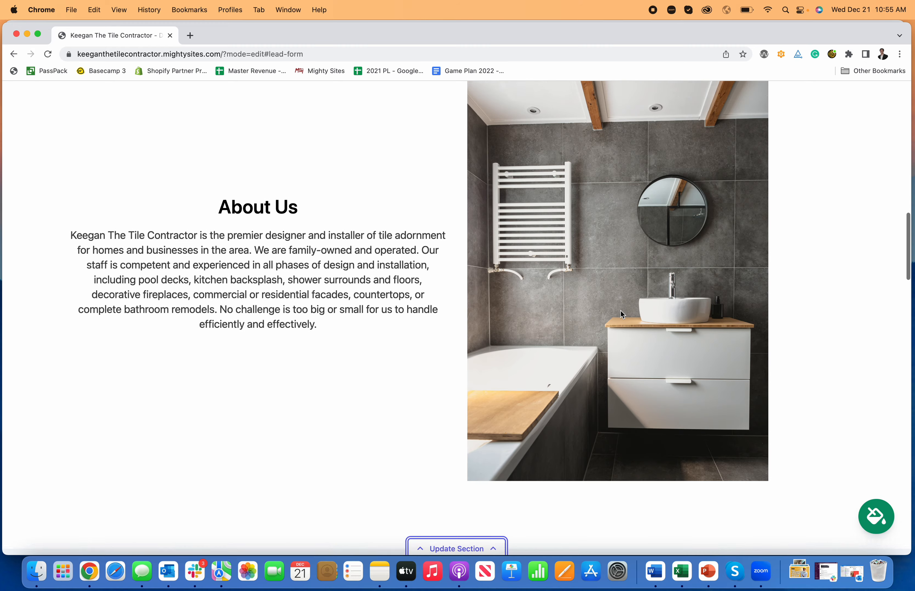
{"action": "scroll", "coordinate": [618, 313], "scroll_direction": "down", "scroll_amount": 4}
Start replacing the About Us image, dismissing the upload file picker without choosing a file.
{"action": "left_click", "coordinate": [198, 460]}
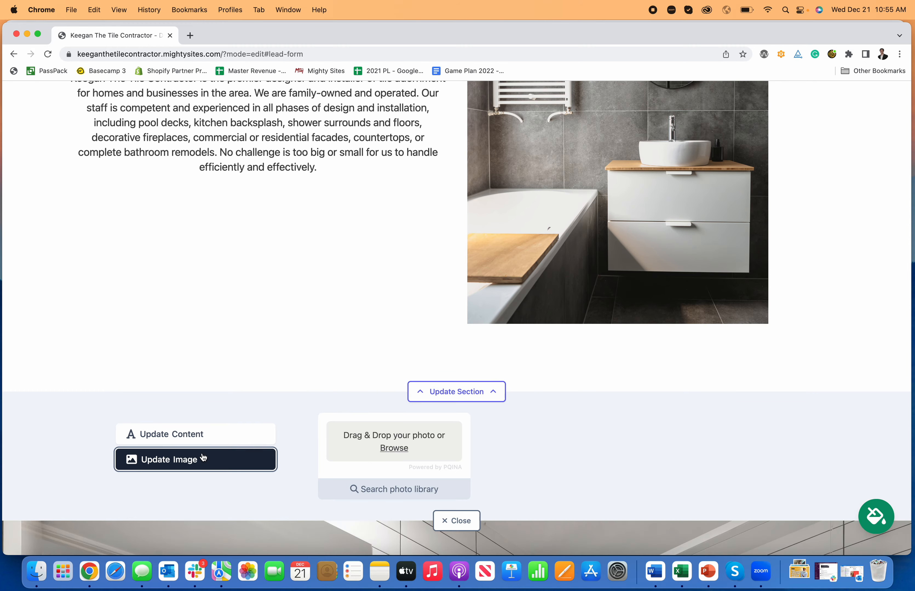
{"action": "left_click", "coordinate": [396, 450]}
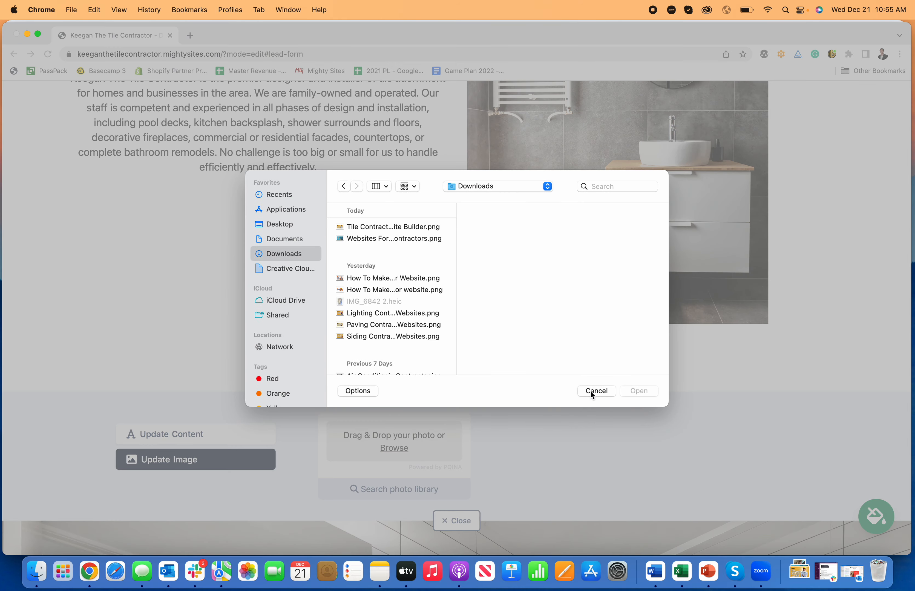
{"action": "left_click", "coordinate": [591, 391]}
Open the stock photo library and replace the 'Tile Contractor' search with 'bathroom'.
{"action": "scroll", "coordinate": [543, 476], "scroll_direction": "down", "scroll_amount": 2}
{"action": "left_click", "coordinate": [406, 442]}
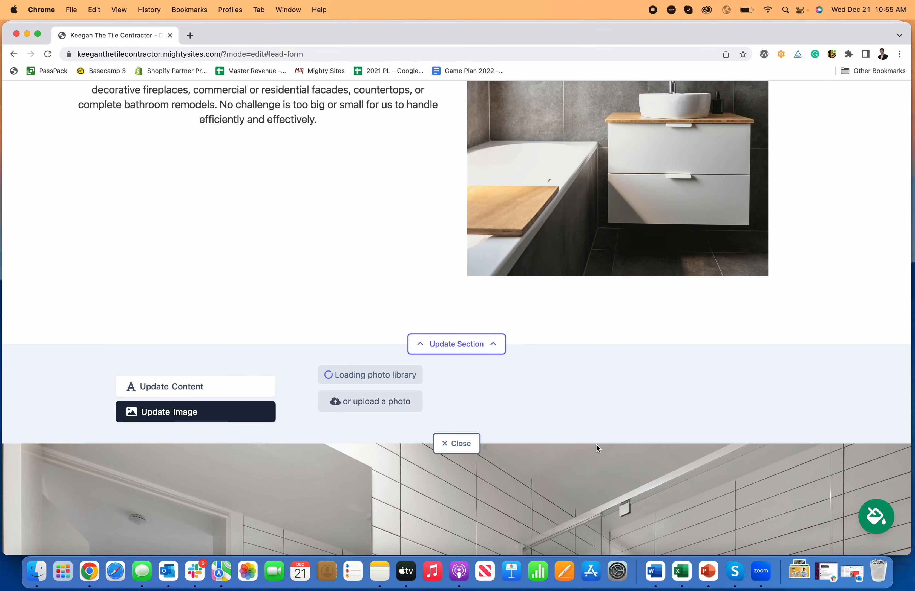
{"action": "scroll", "coordinate": [597, 452], "scroll_direction": "down", "scroll_amount": 4}
{"action": "scroll", "coordinate": [597, 453], "scroll_direction": "down", "scroll_amount": 6}
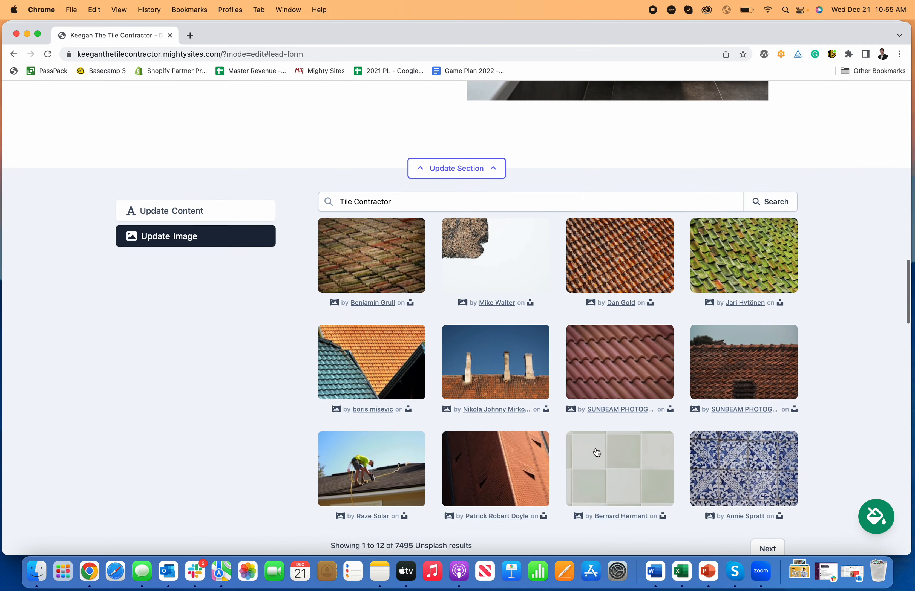
{"action": "scroll", "coordinate": [594, 448], "scroll_direction": "up", "scroll_amount": 2}
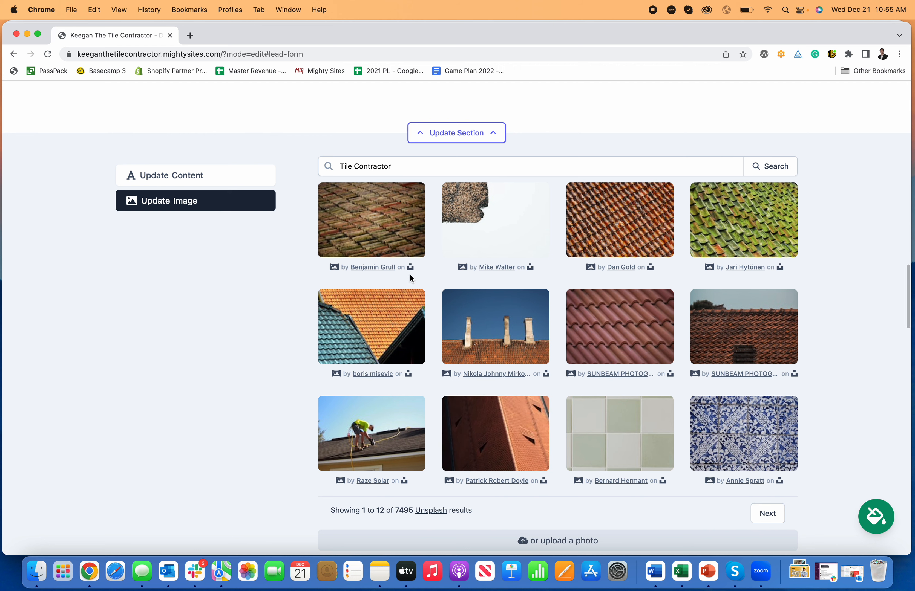
{"action": "left_click_drag", "start_coordinate": [394, 167], "coordinate": [347, 166]}
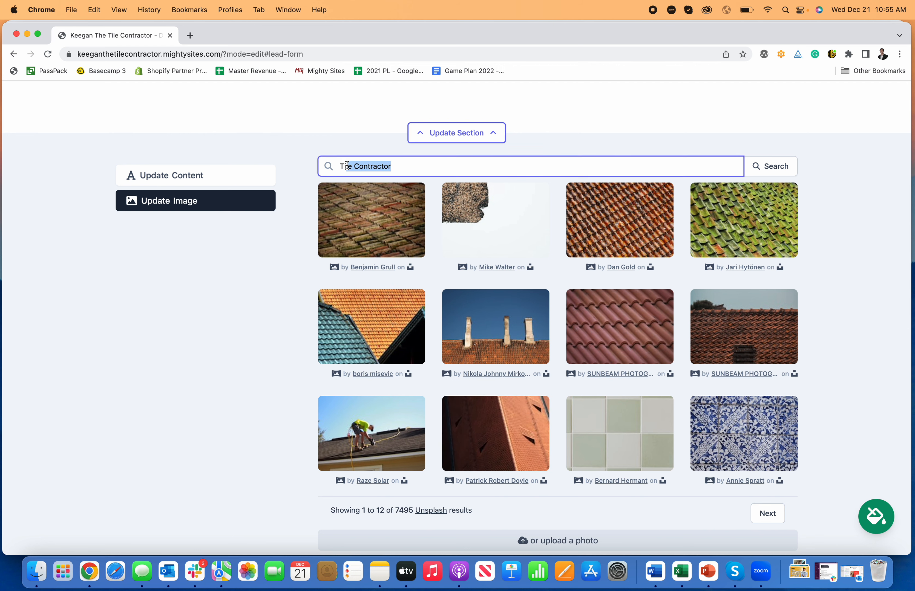
{"action": "type", "text": "bathroom"}
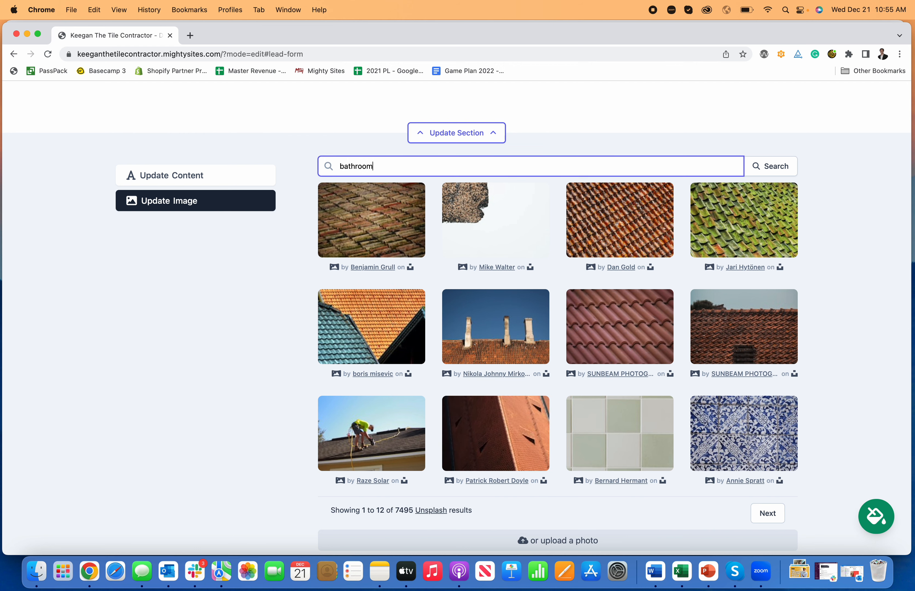